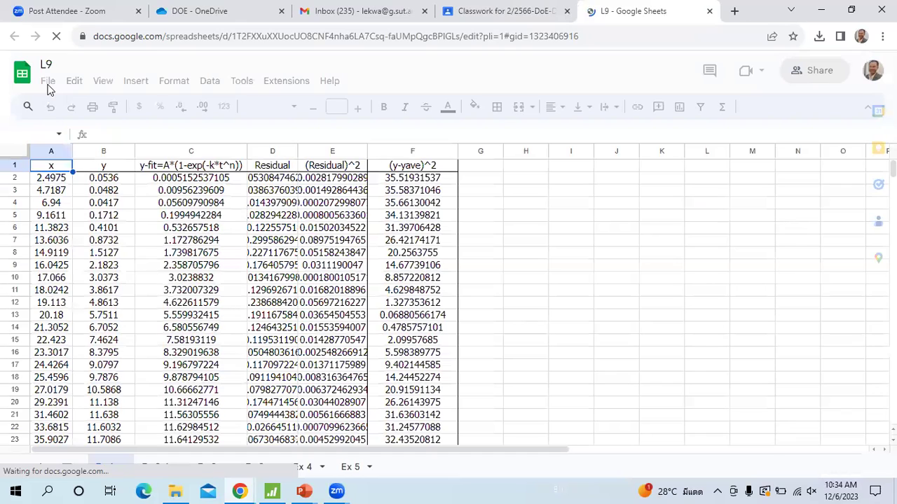
Download the L9 spreadsheet as a Microsoft Excel (.xlsx) file and open the downloaded copy.
click(48, 82)
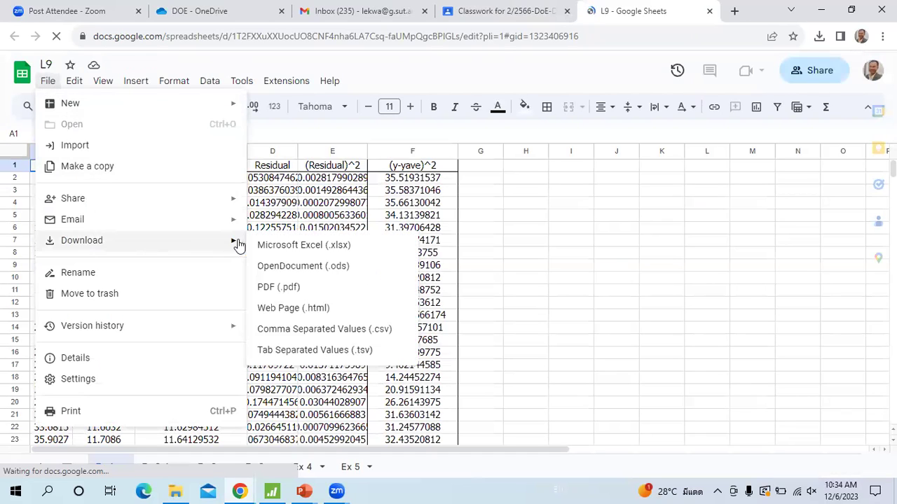
click(262, 246)
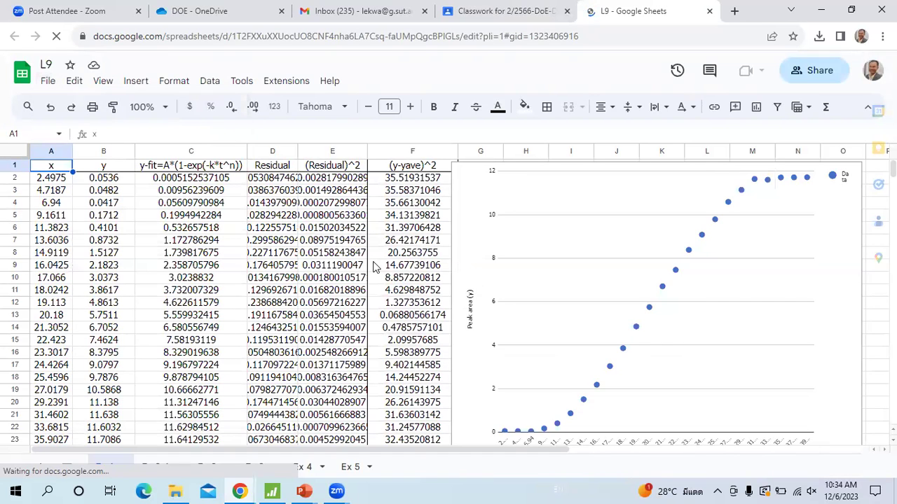
click(819, 38)
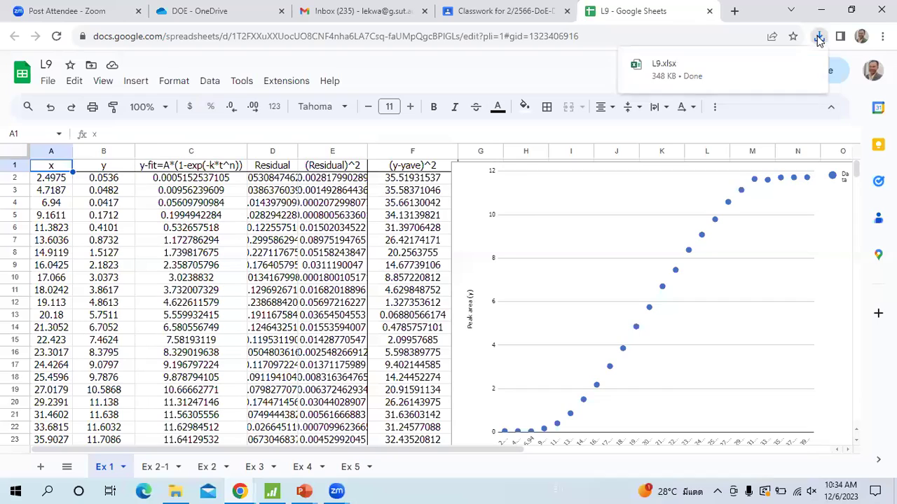
click(715, 74)
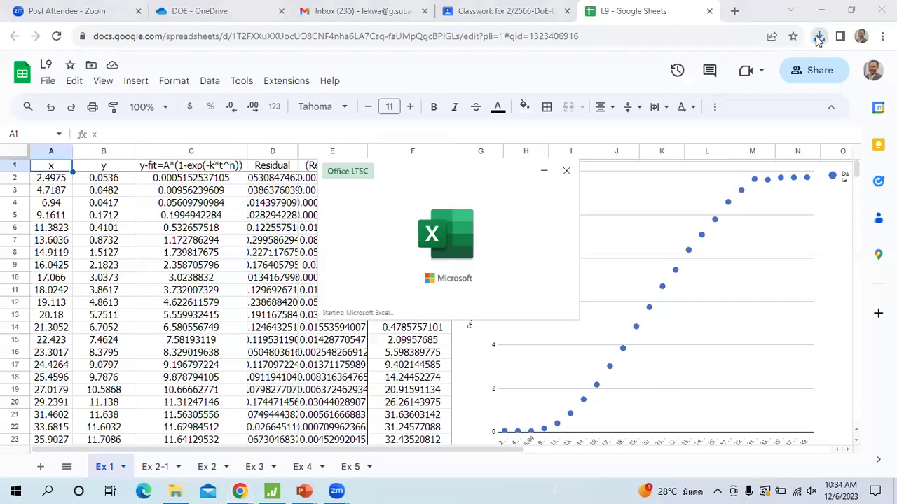
Minimise the browser and Downloads windows, switch to the L9 workbook in Excel and enable editing.
click(823, 11)
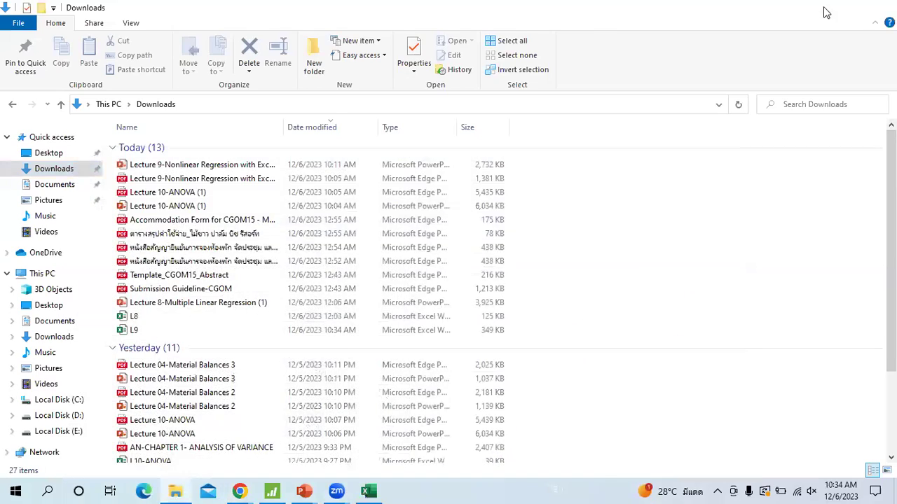
click(822, 8)
click(824, 10)
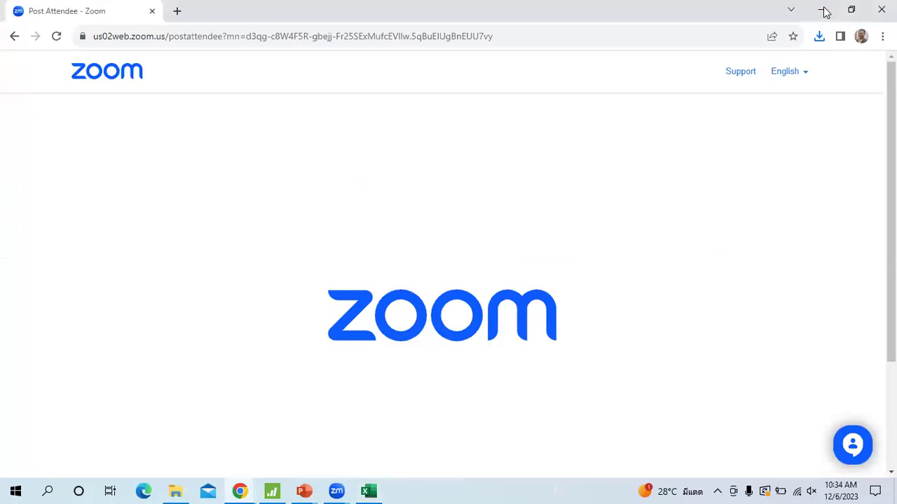
click(824, 11)
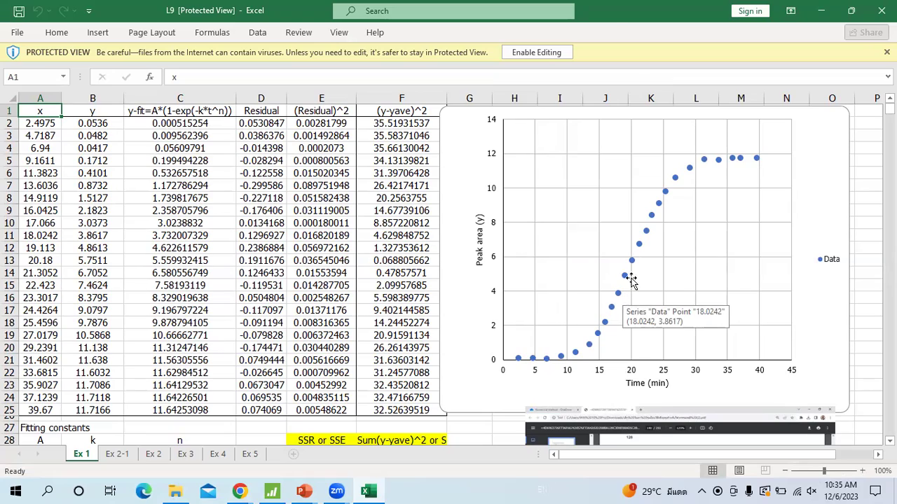
click(541, 53)
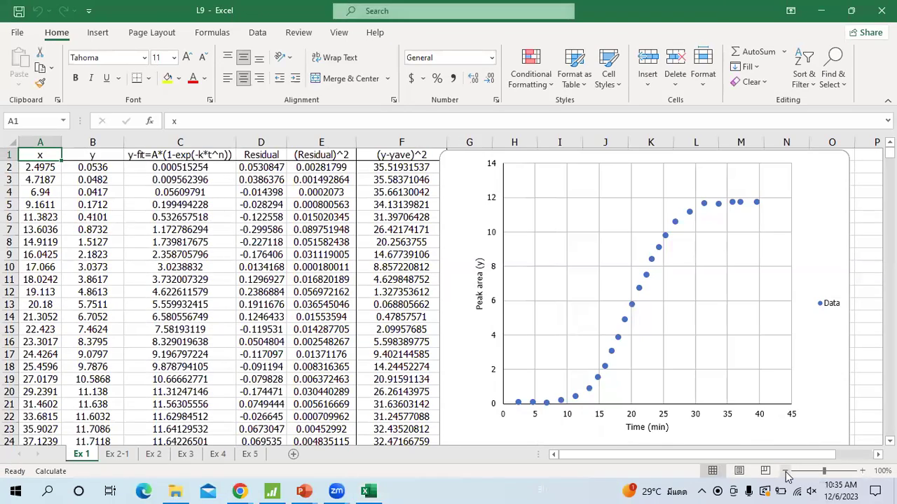
Enter 1 as the starting value for each of the fitting constants A, k and n in A29:C29 of sheet Ex 1.
click(785, 474)
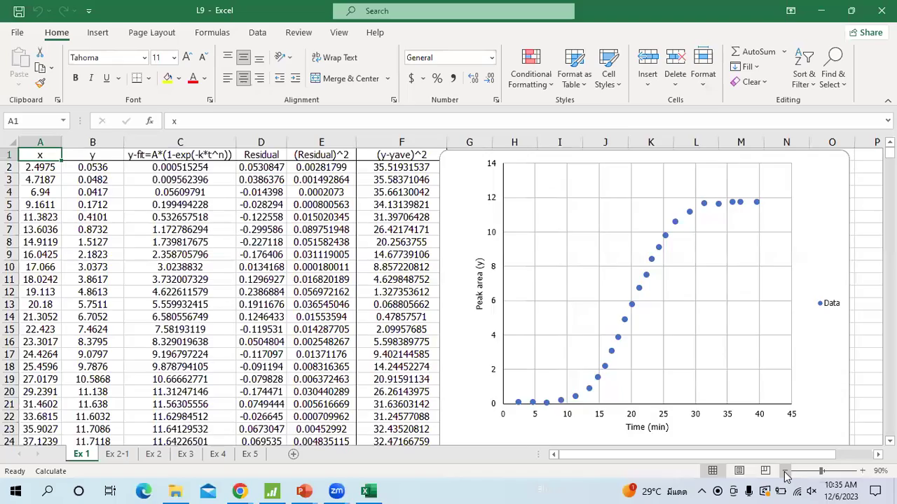
click(785, 474)
click(785, 474)
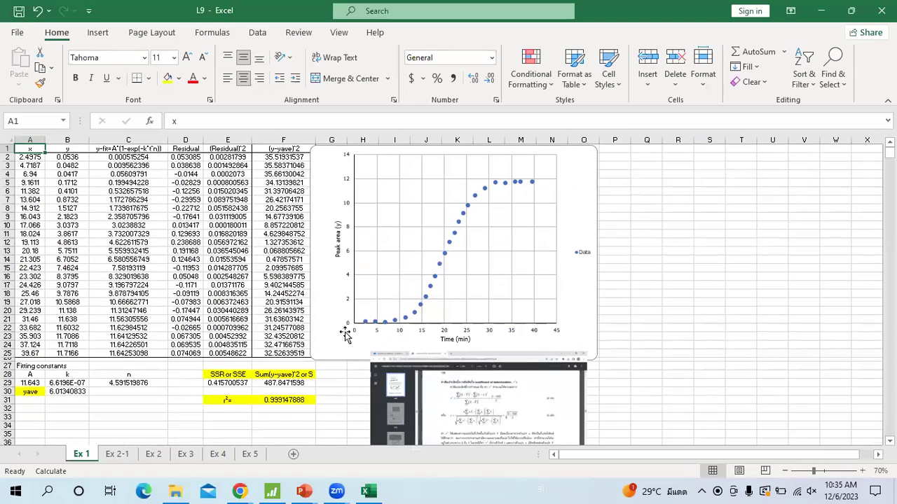
click(862, 471)
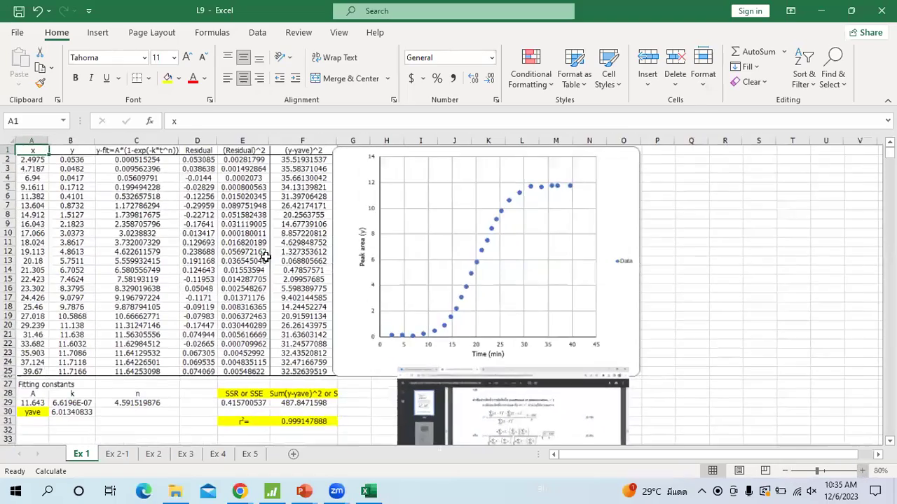
scroll(269, 273, up, 1)
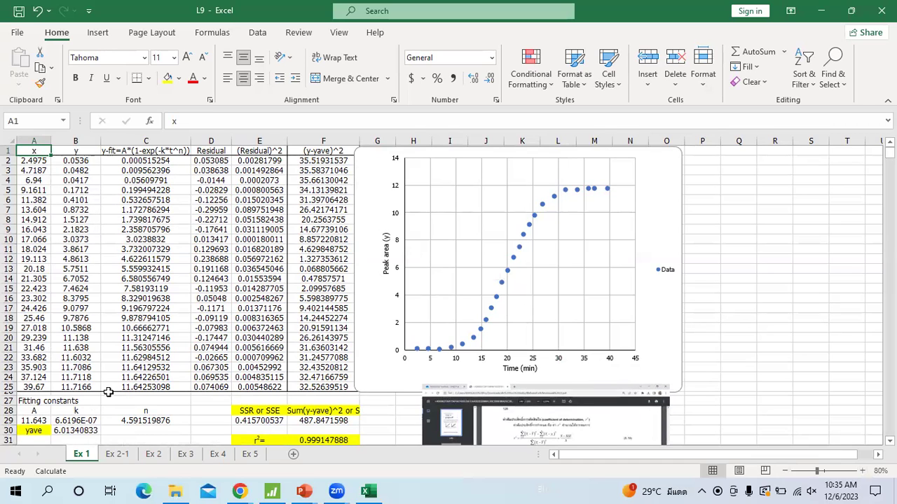
scroll(91, 393, down, 1)
click(42, 392)
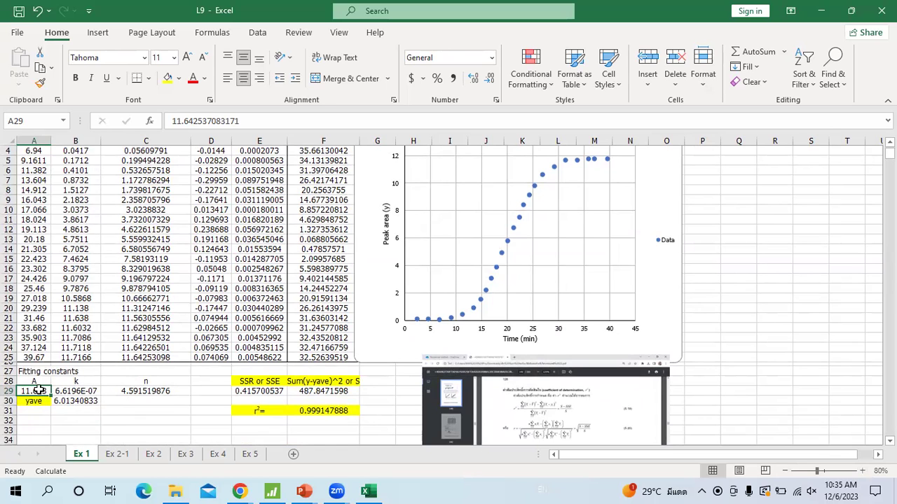
text(1)
key(Tab)
text(1)
key(Tab)
text(1)
key(Tab)
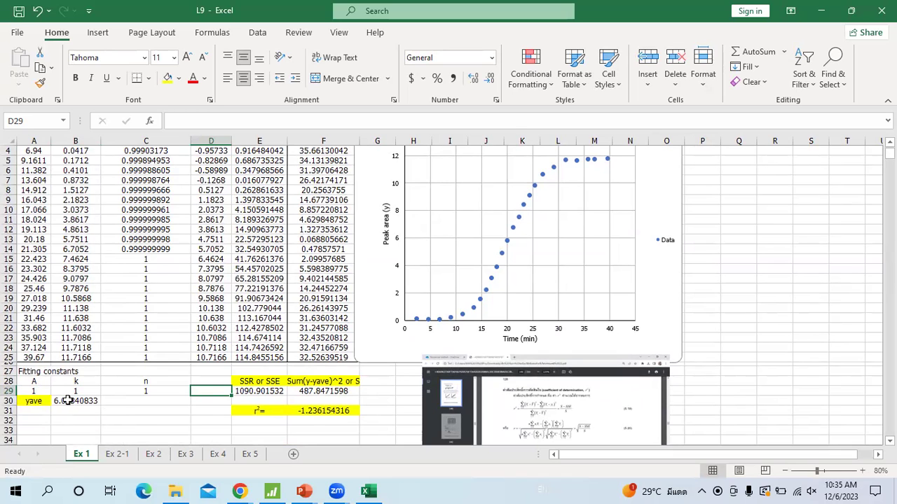
Re-enter the y-fit formula =$A$29*(1-EXP(-$B$29*A2^$C$29)) in C2 and fill it down to C25.
scroll(214, 401, up, 1)
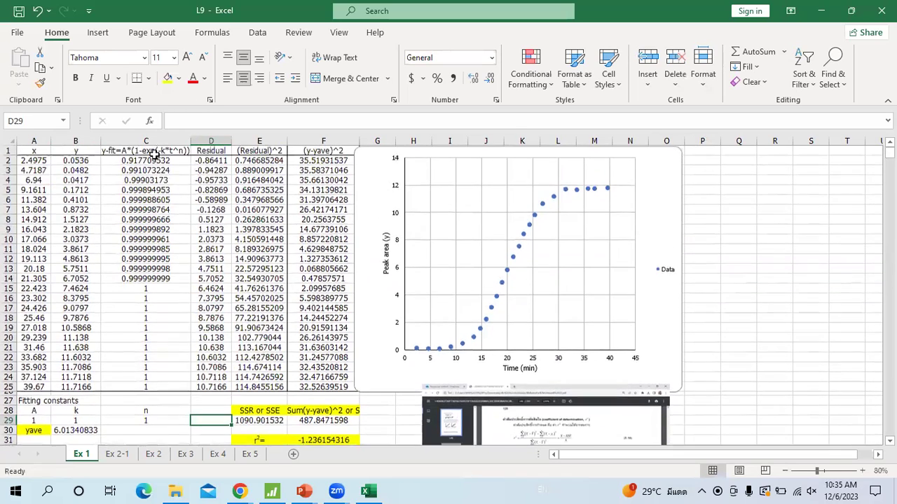
click(155, 162)
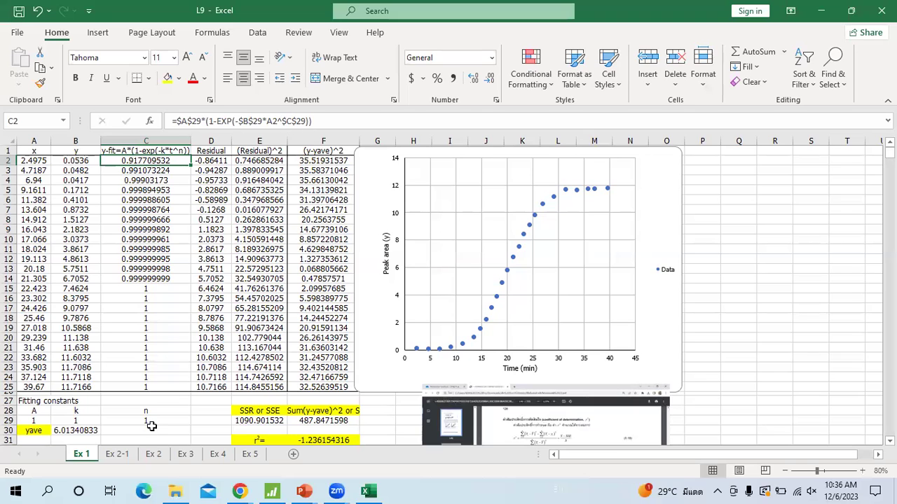
click(317, 121)
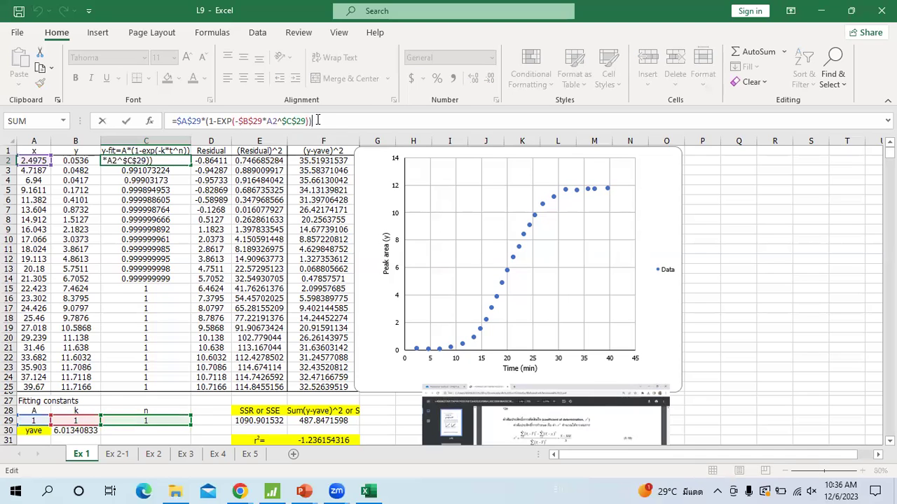
key(Return)
click(174, 161)
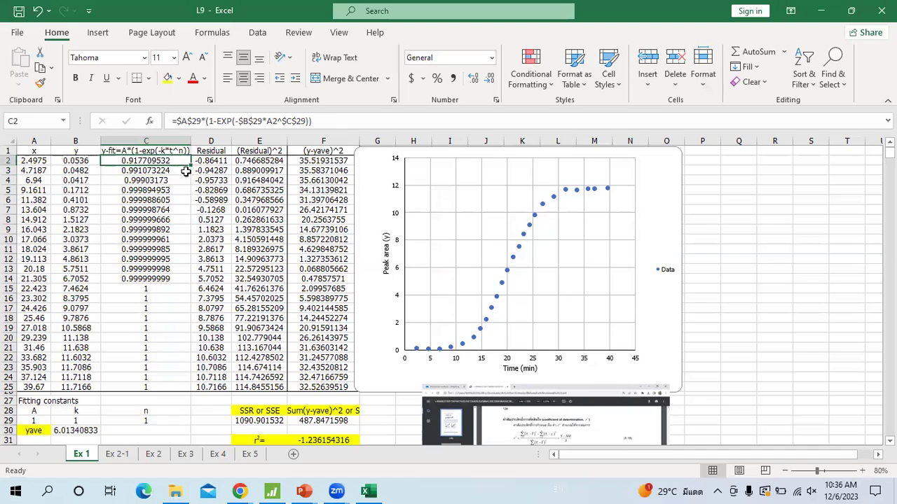
drag(191, 166, 179, 393)
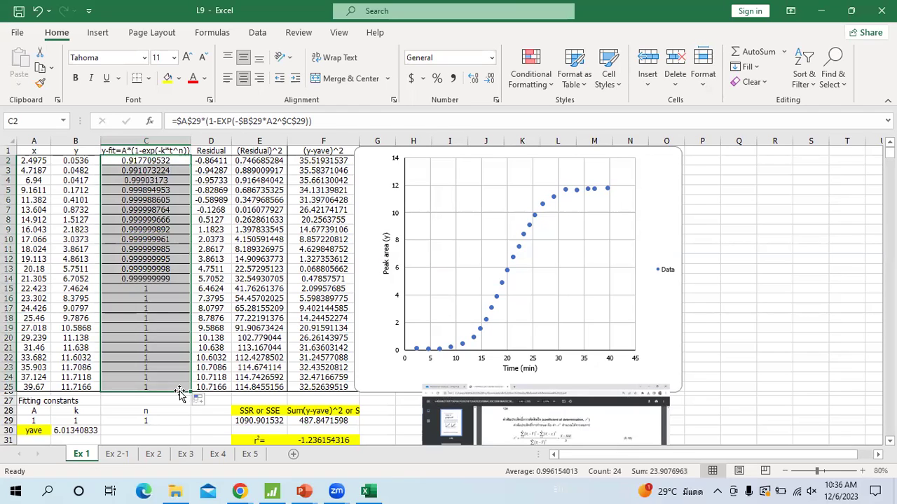
Examine how the y-fit formulas in column C refer to their x values and to the constants in A29:C29.
click(169, 162)
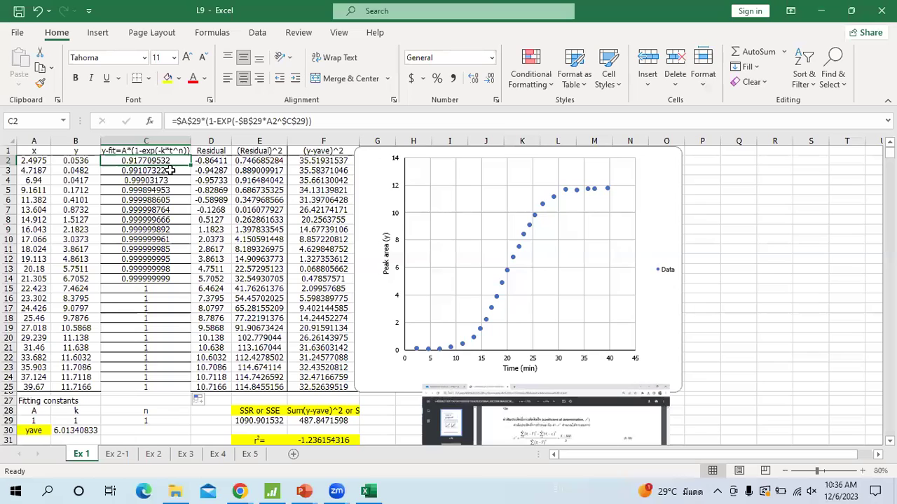
click(170, 171)
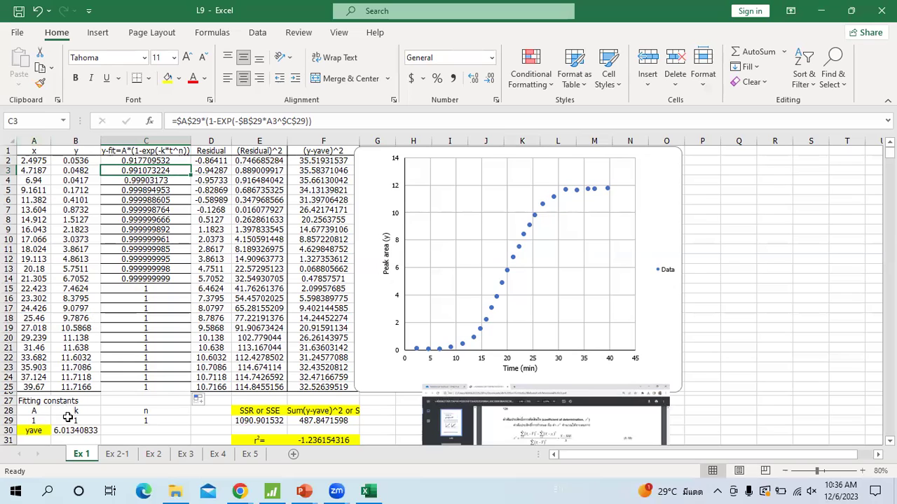
click(39, 421)
key(Right)
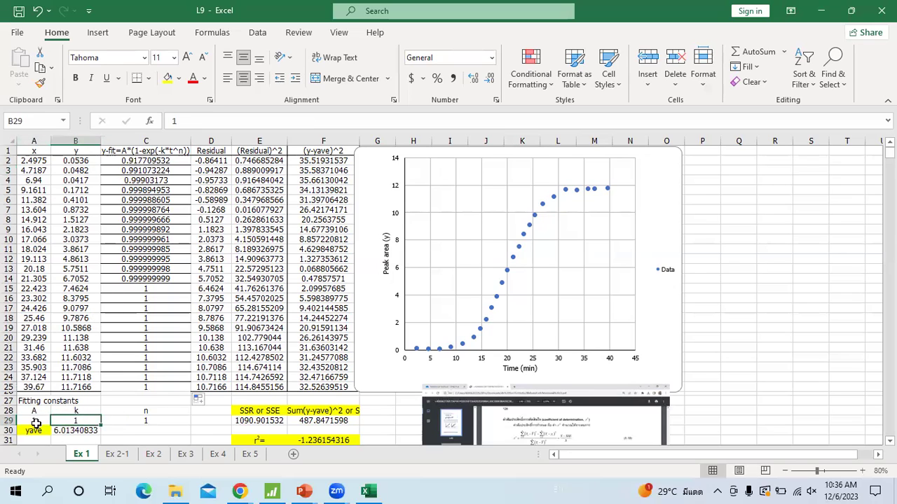
click(127, 421)
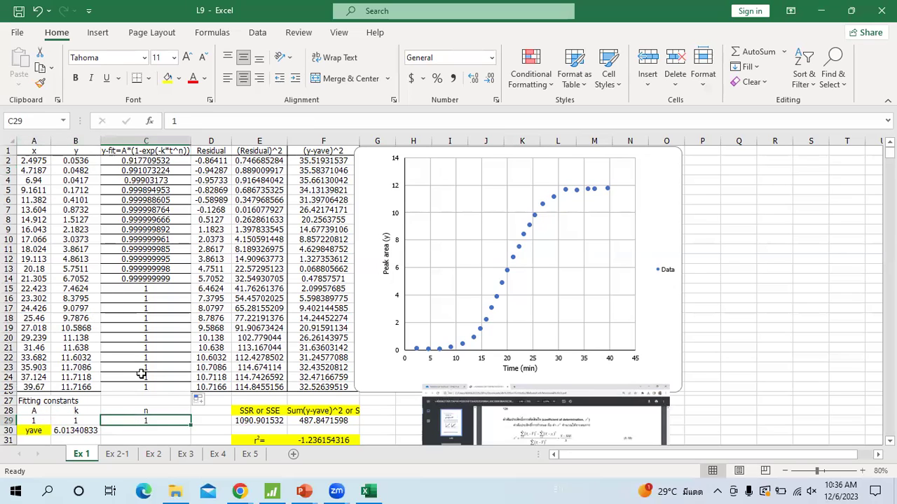
click(170, 161)
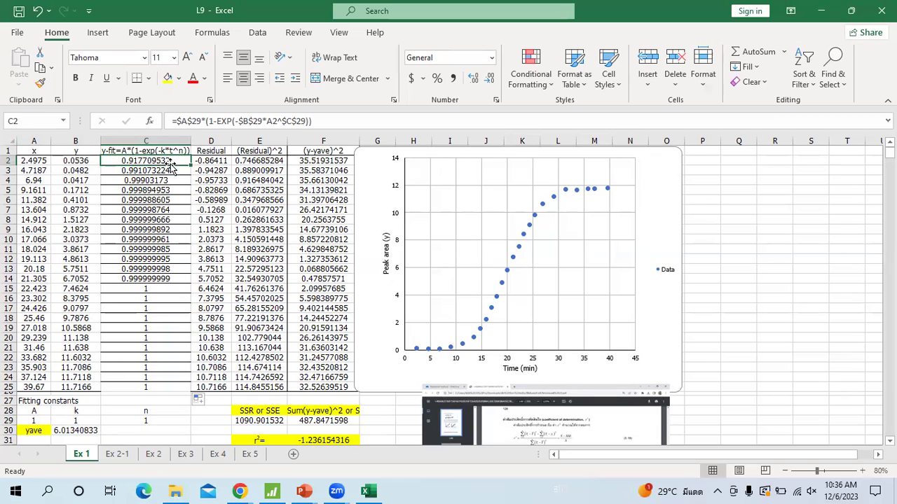
key(Down)
key(Down)
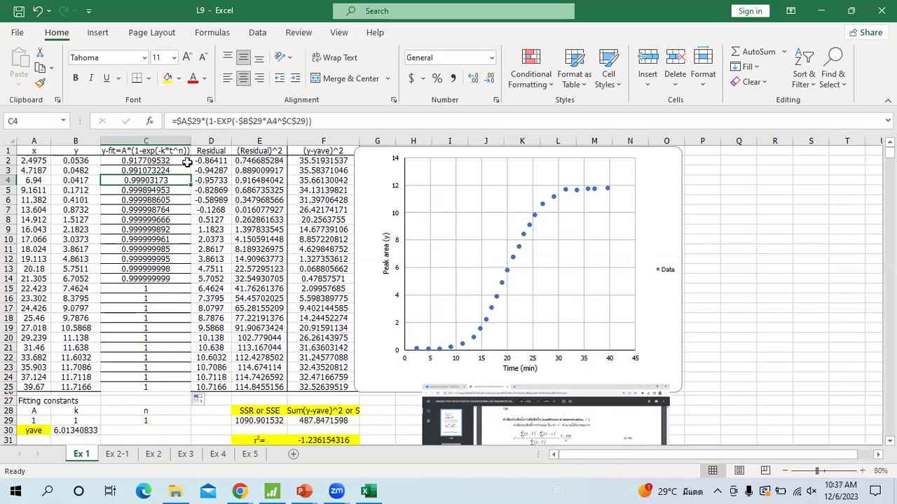
click(163, 135)
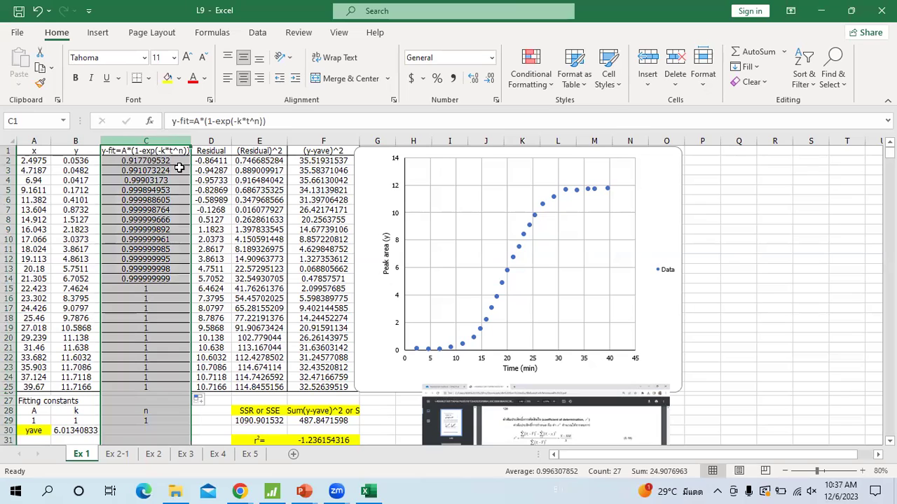
click(758, 251)
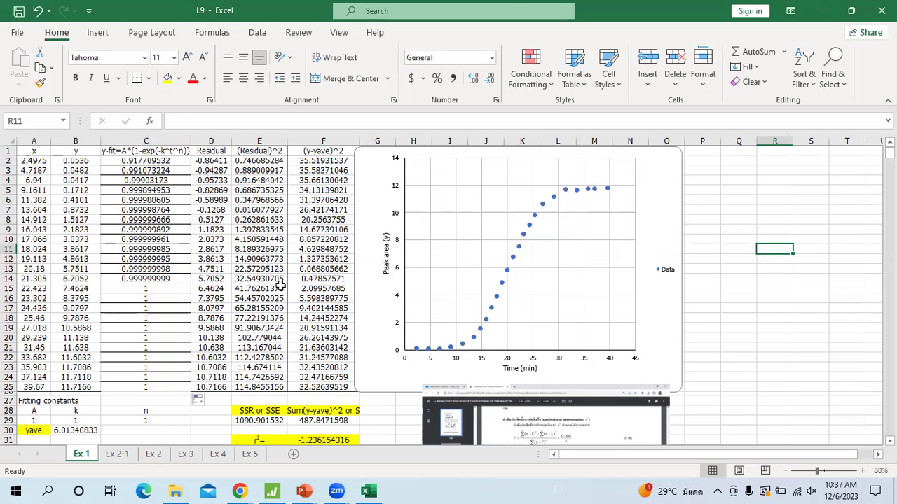
Check the residual formula in D2, and fill the squared-residual formula =D2^2 from E2 down to E25.
click(223, 162)
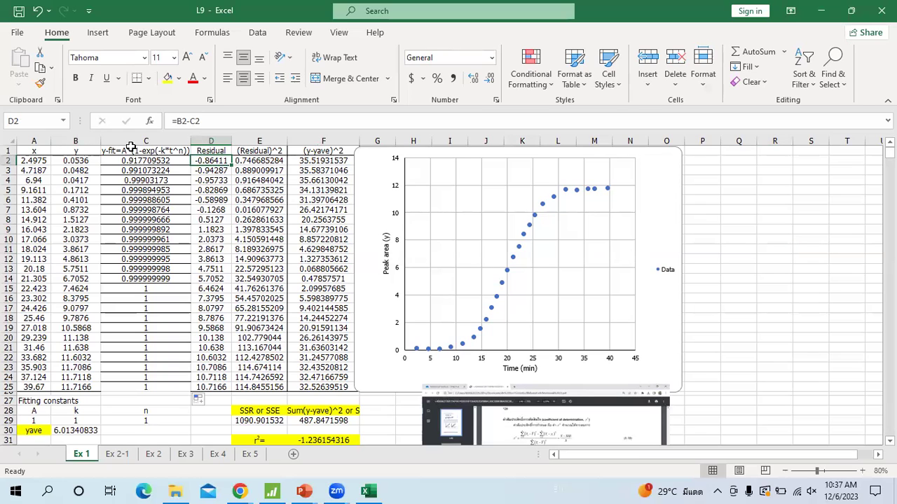
click(271, 162)
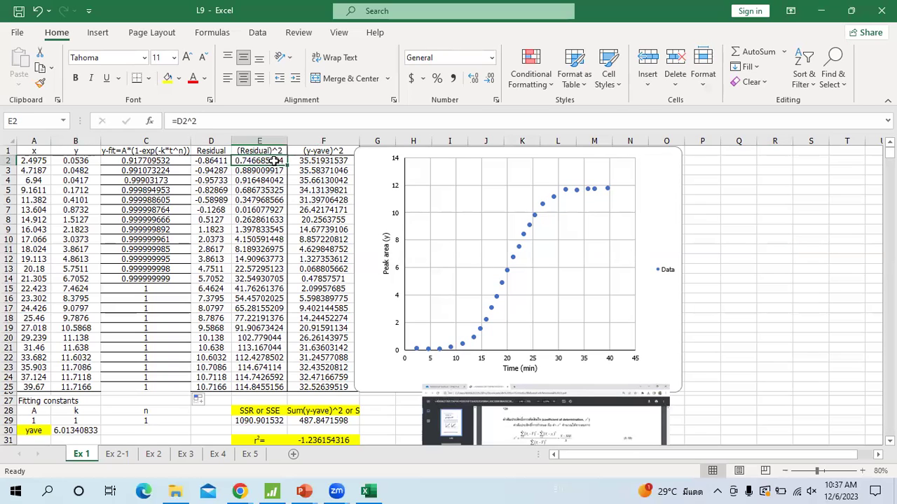
click(209, 161)
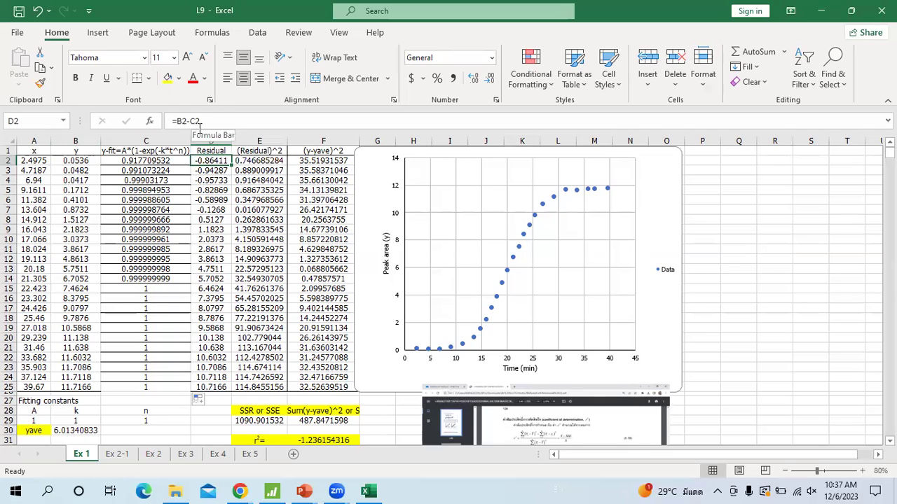
click(262, 161)
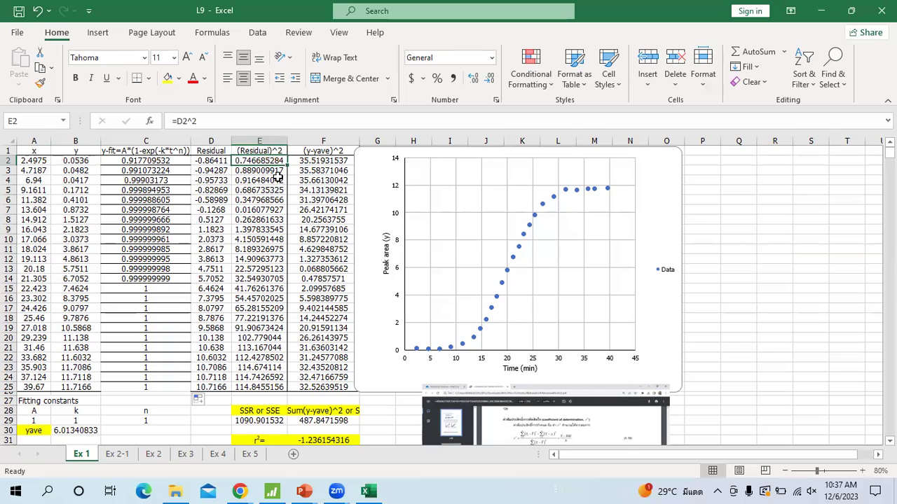
drag(286, 166, 294, 400)
Review the SSR formula in E29 and the squared residuals in E2:E25 that it sums.
scroll(333, 365, down, 1)
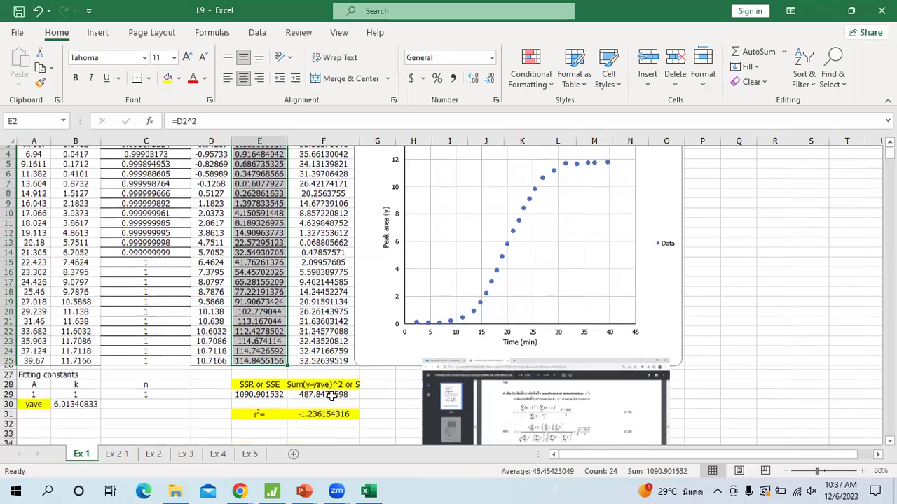
click(270, 392)
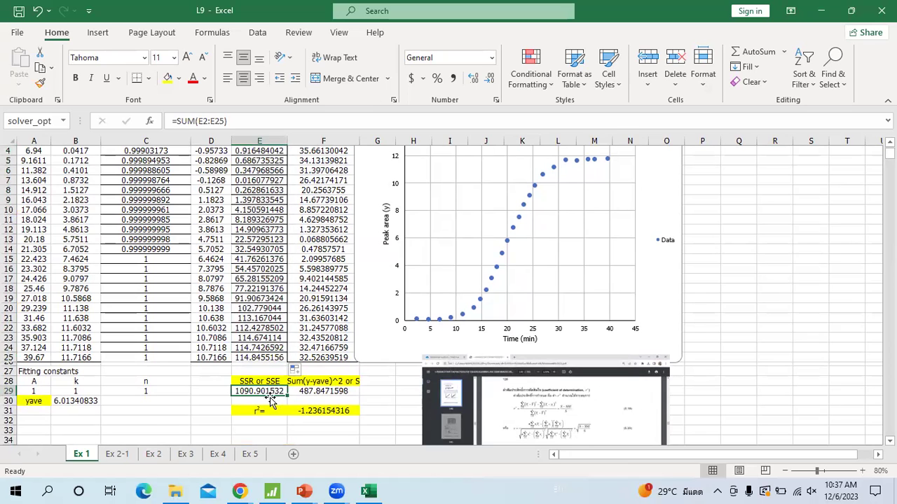
scroll(257, 262, up, 1)
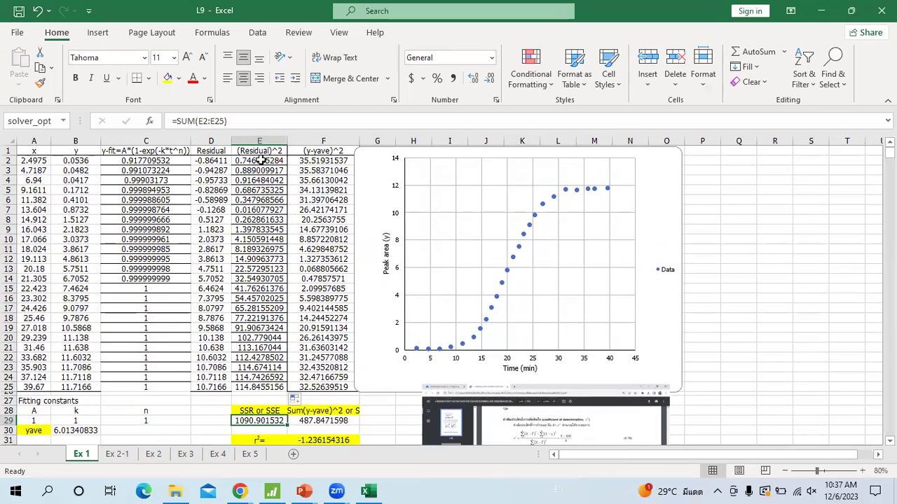
click(261, 161)
drag(261, 160, 261, 386)
click(257, 423)
click(799, 277)
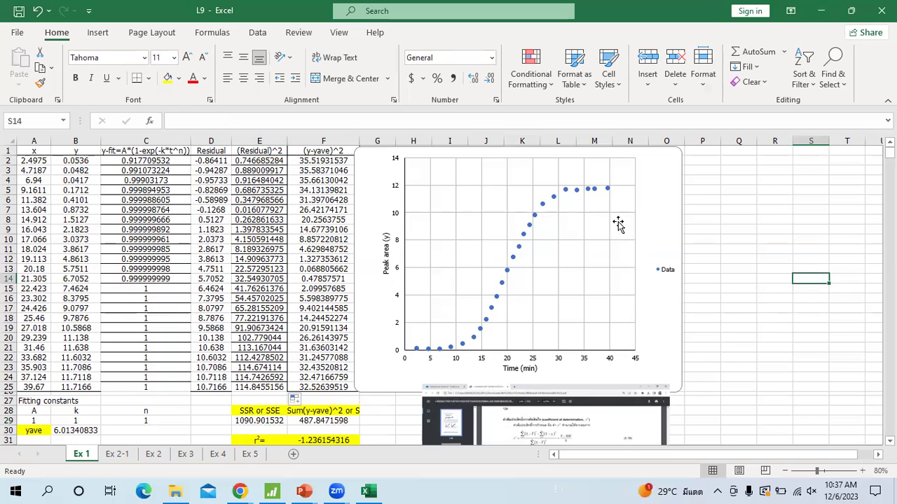
click(535, 221)
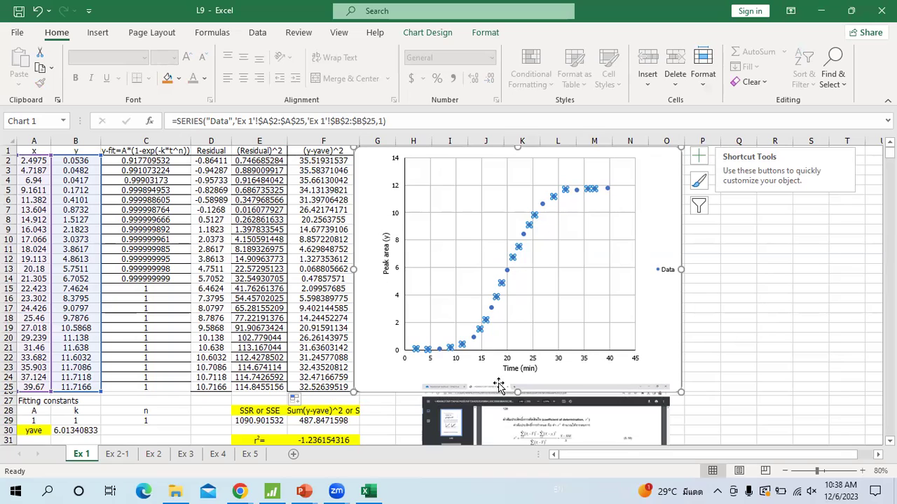
click(782, 305)
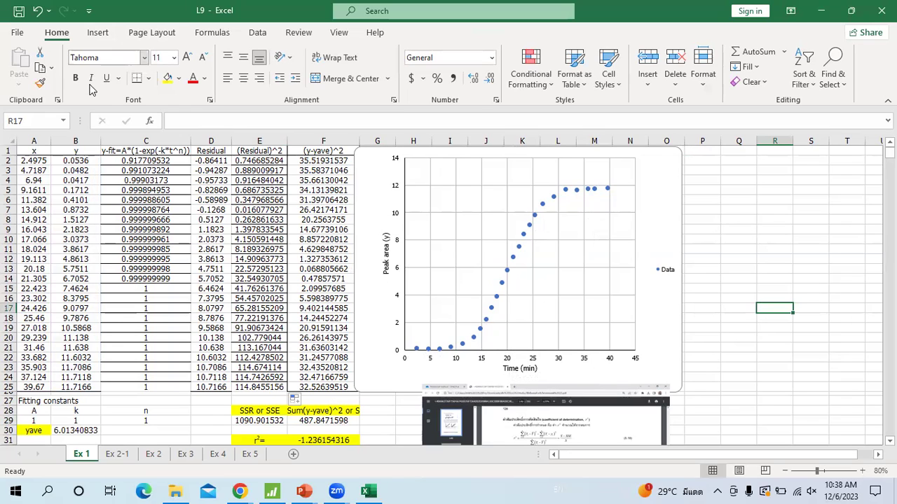
Open Solver and set its objective to the SSR cell $E$29 with a target value of 0.
click(256, 37)
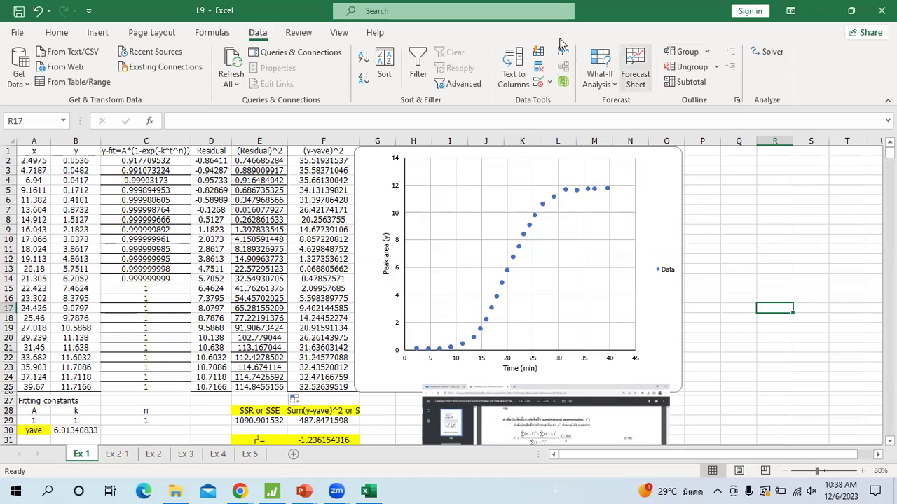
click(772, 53)
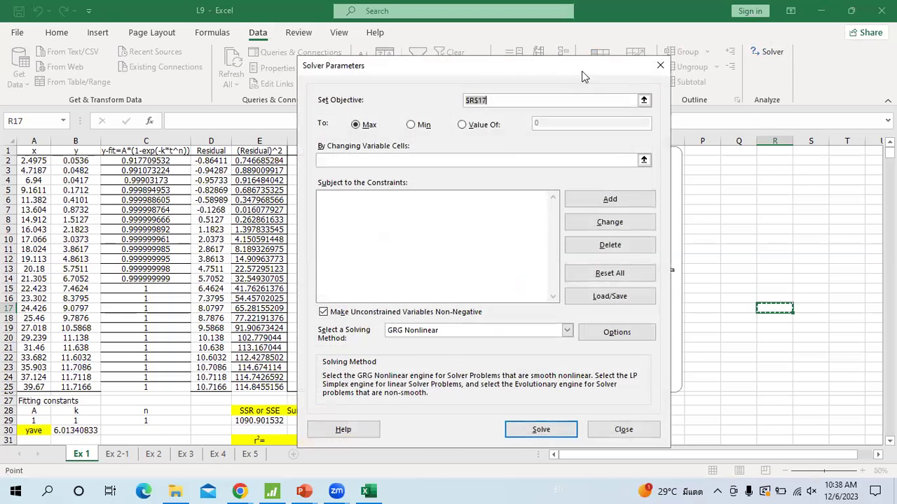
drag(582, 70, 724, 72)
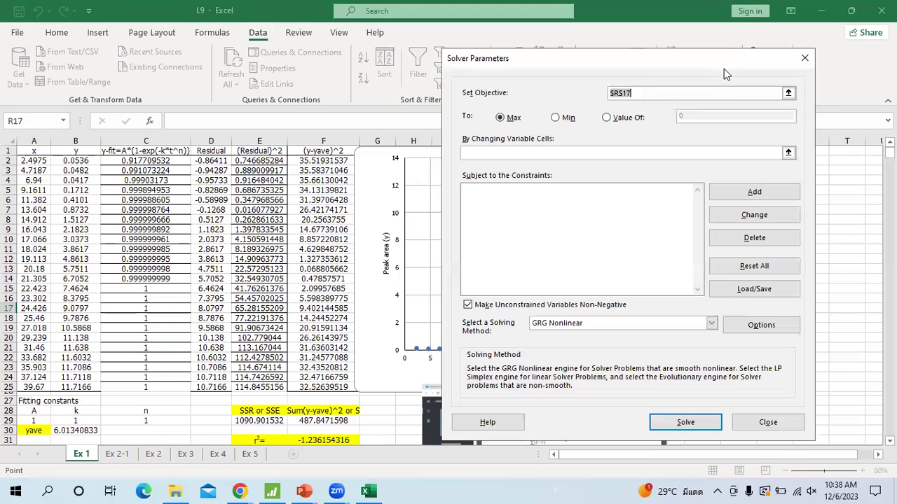
click(787, 98)
click(265, 421)
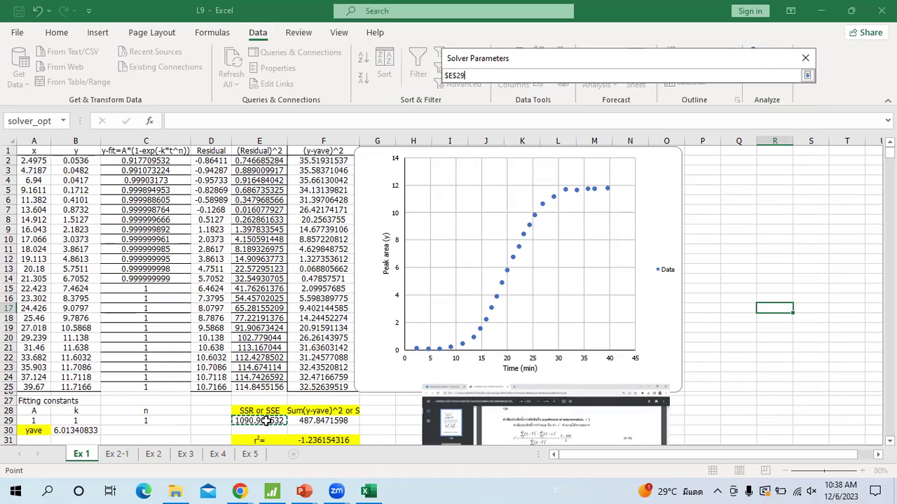
key(Return)
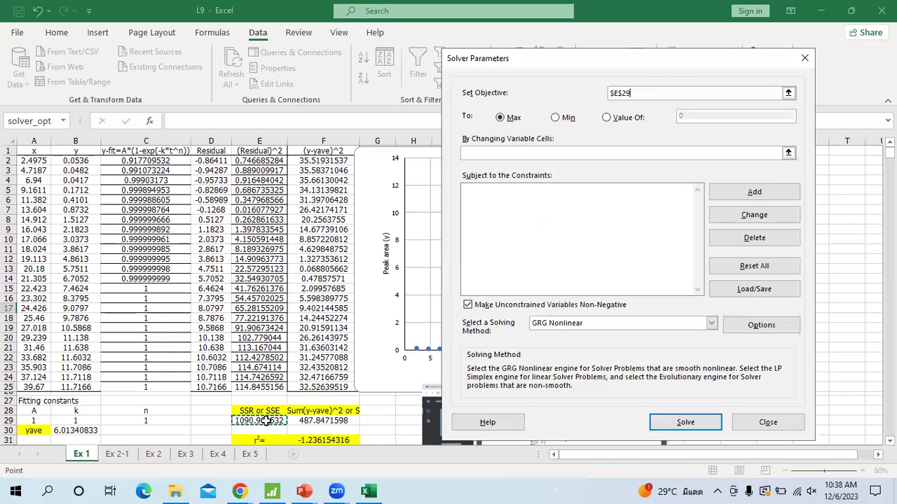
click(608, 117)
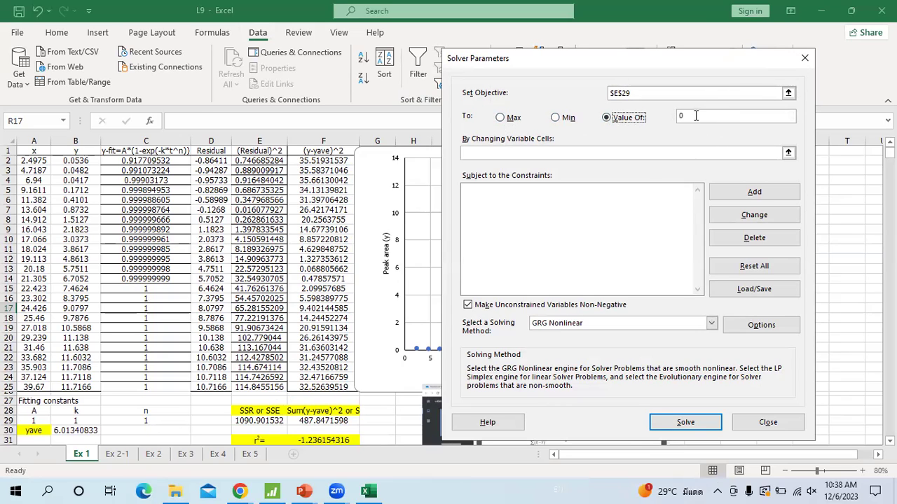
Set the Solver's changing variable cells to $A$29:$C$29 and choose GRG Nonlinear as the solving method.
click(788, 154)
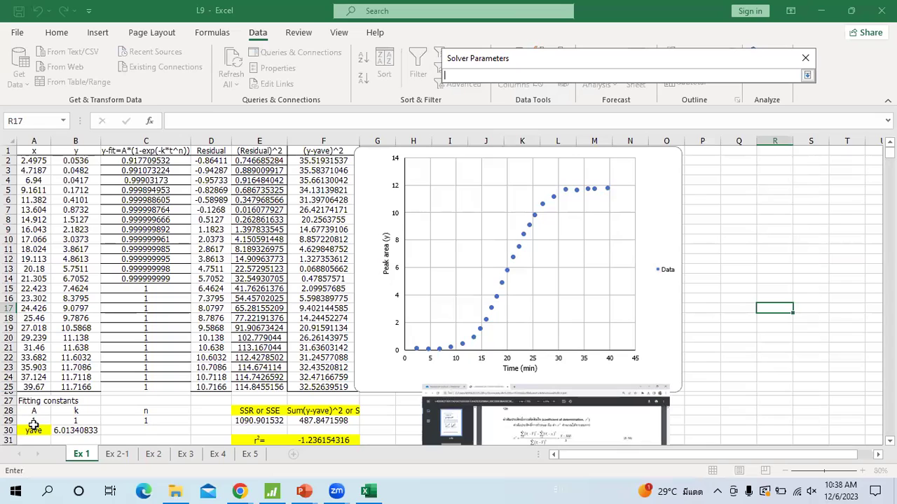
drag(35, 422, 120, 421)
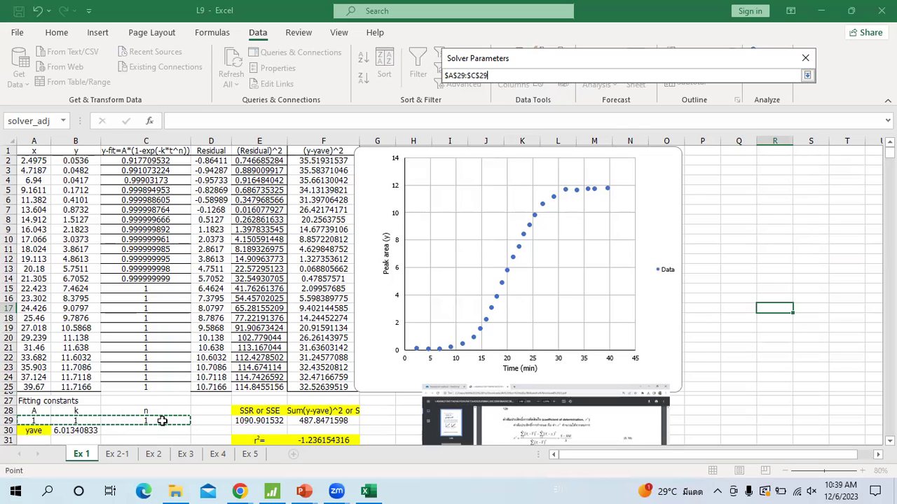
drag(162, 421, 162, 420)
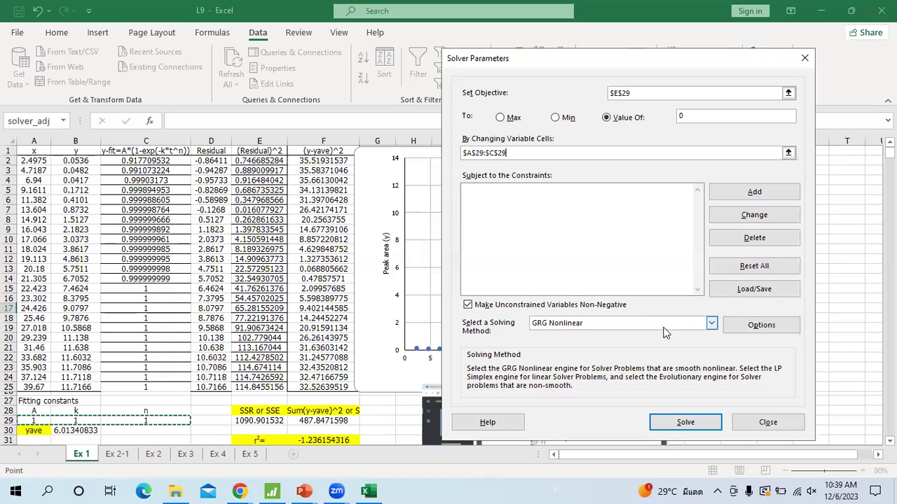
click(711, 329)
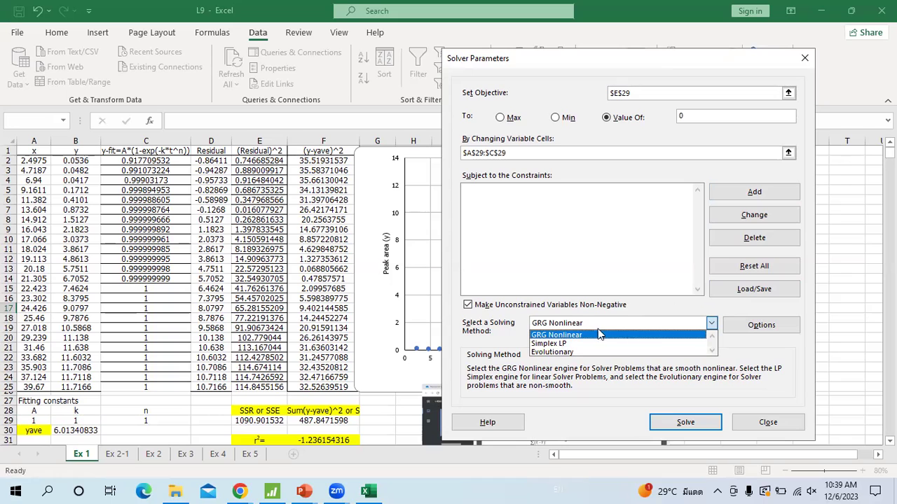
click(683, 336)
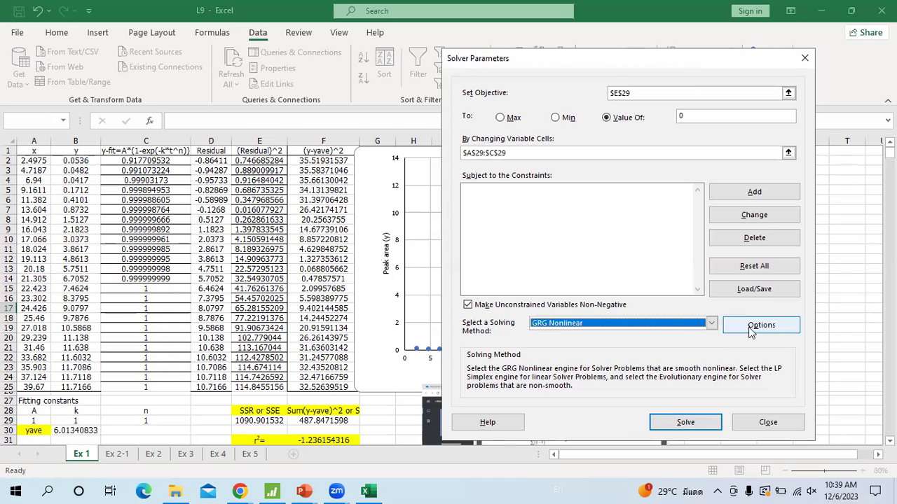
Review the Solver options for all methods, GRG Nonlinear and Evolutionary, including the constraint precision and convergence settings.
click(751, 330)
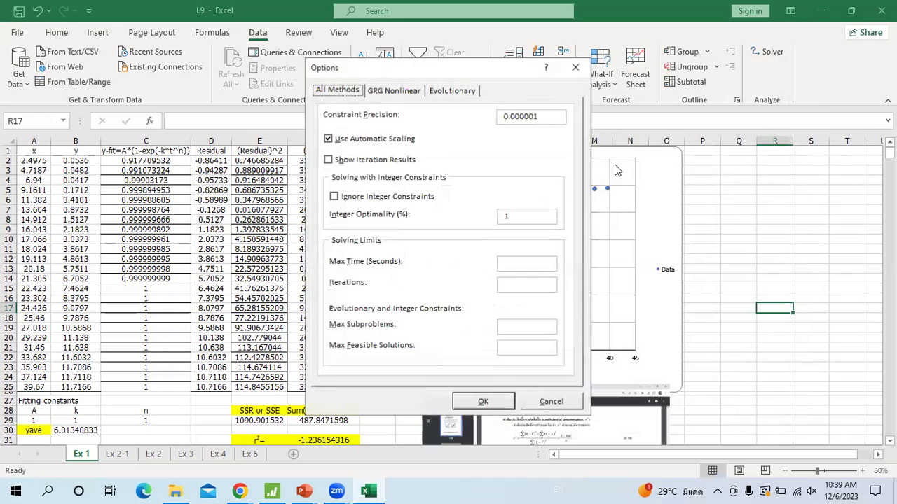
click(452, 92)
click(342, 92)
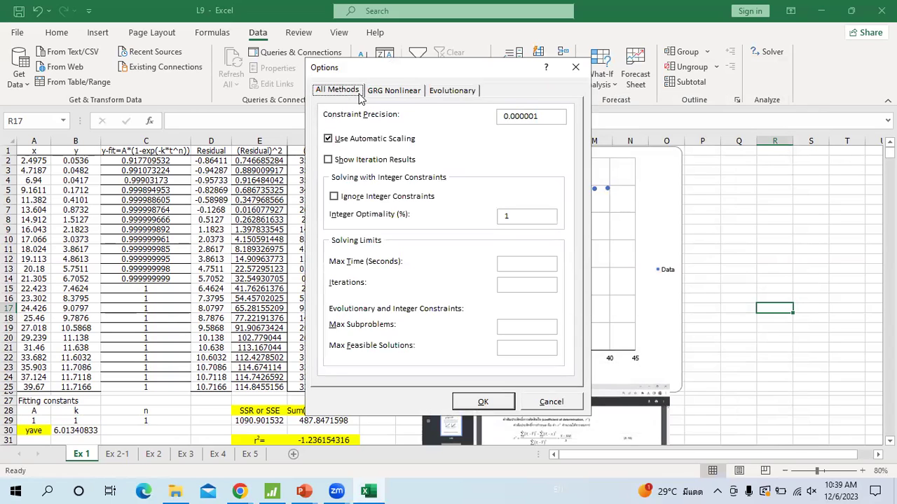
double_click(547, 118)
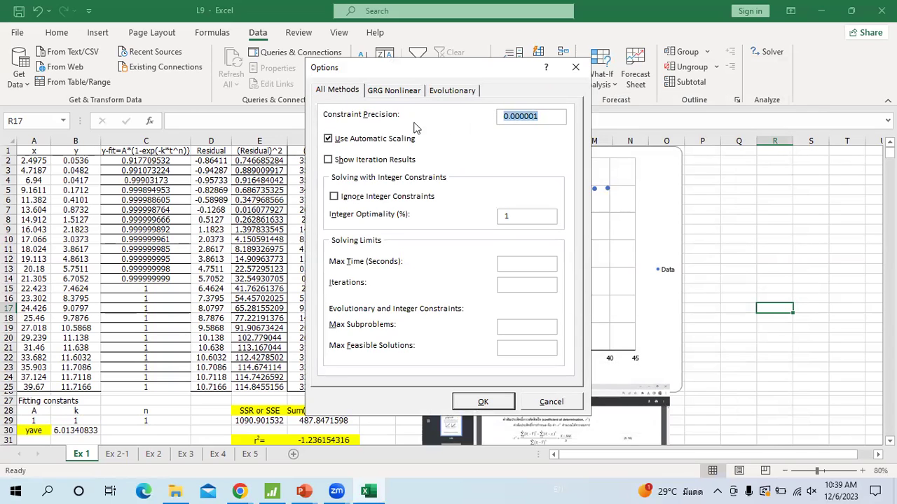
click(393, 91)
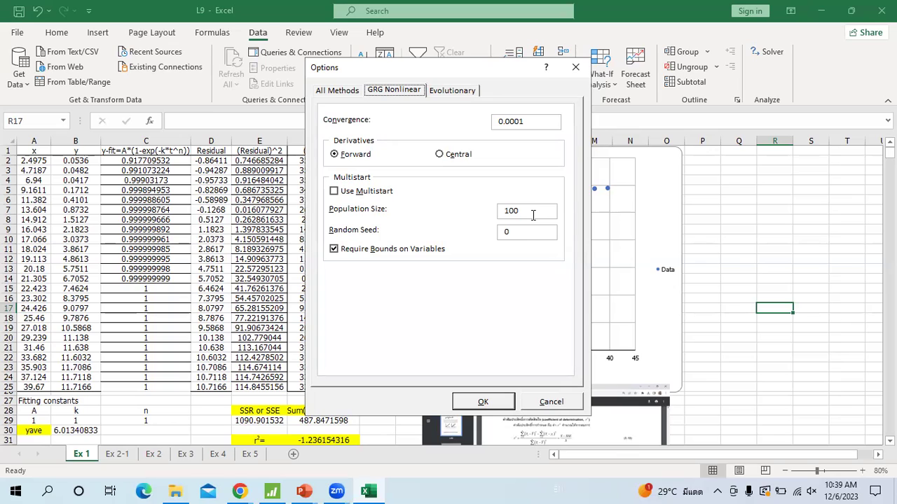
click(458, 93)
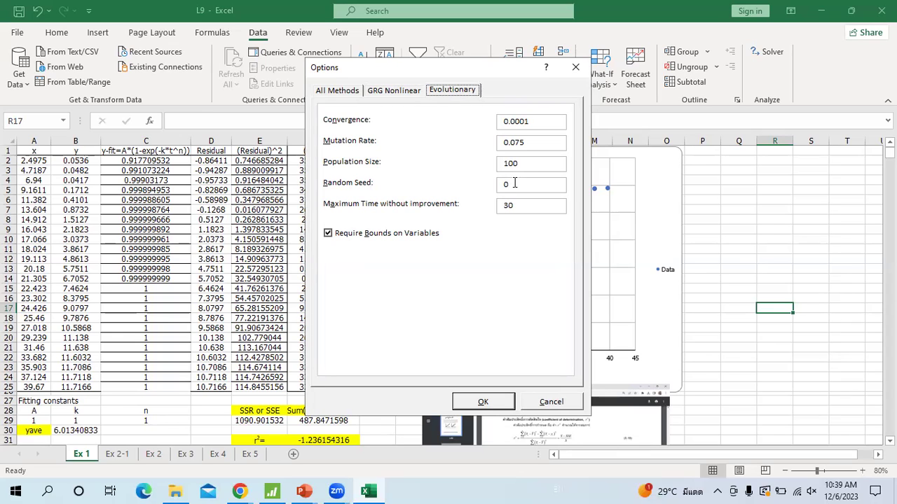
click(484, 405)
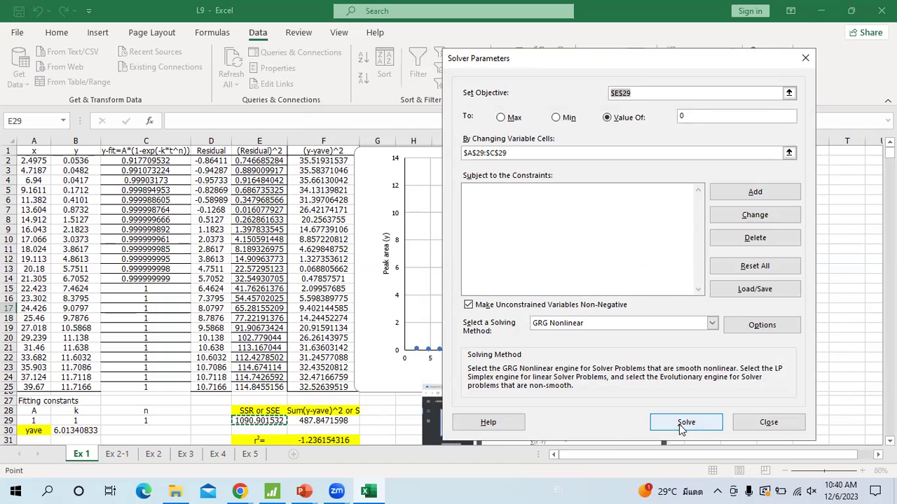
Run Solver and keep its solution, and check the SSR in E29 and the r² value in F31.
click(684, 424)
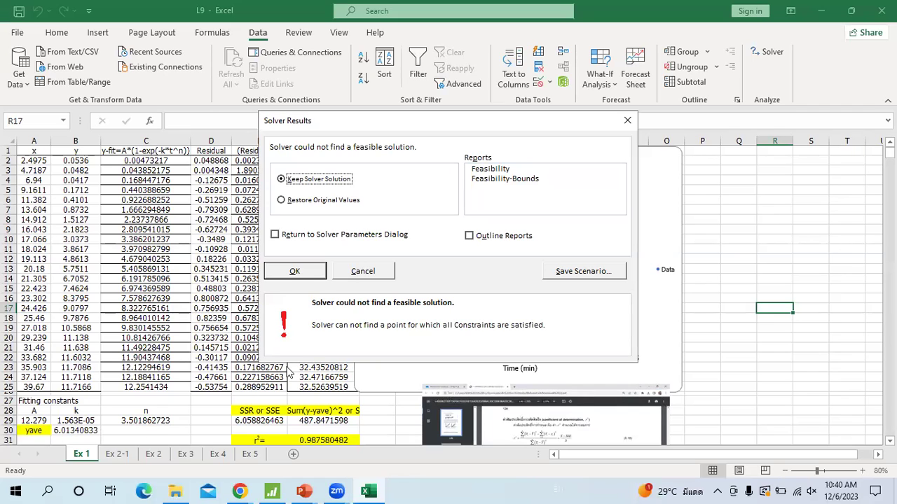
click(289, 272)
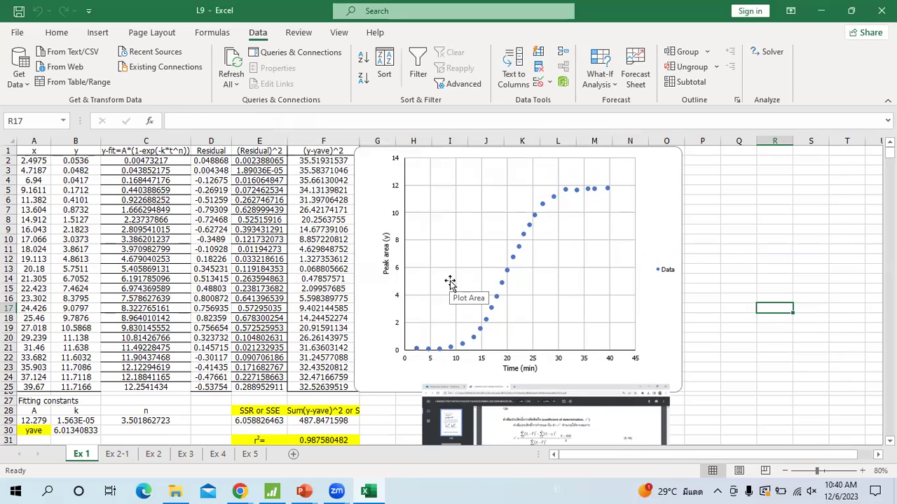
click(258, 421)
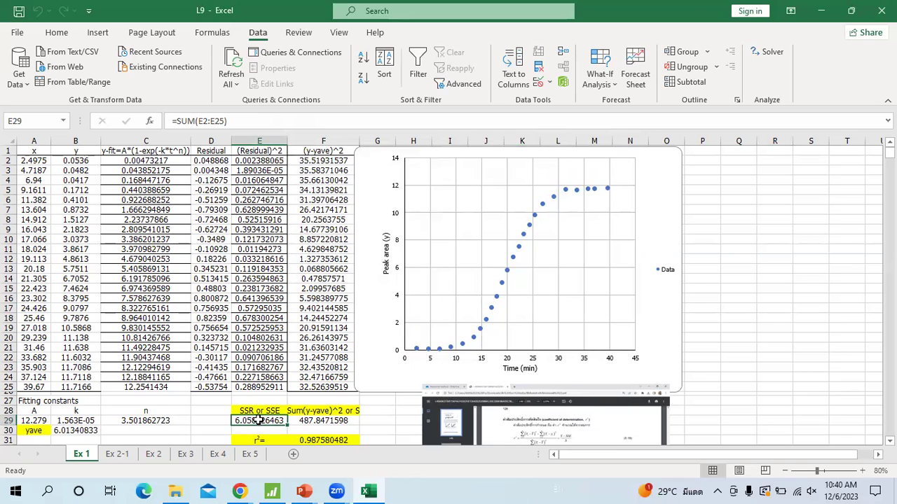
scroll(295, 415, down, 1)
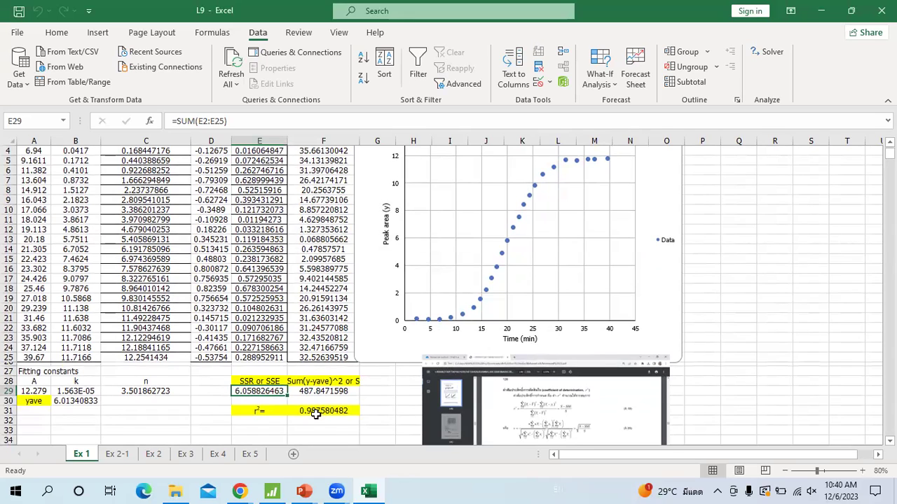
scroll(402, 363, up, 1)
scroll(402, 362, up, 1)
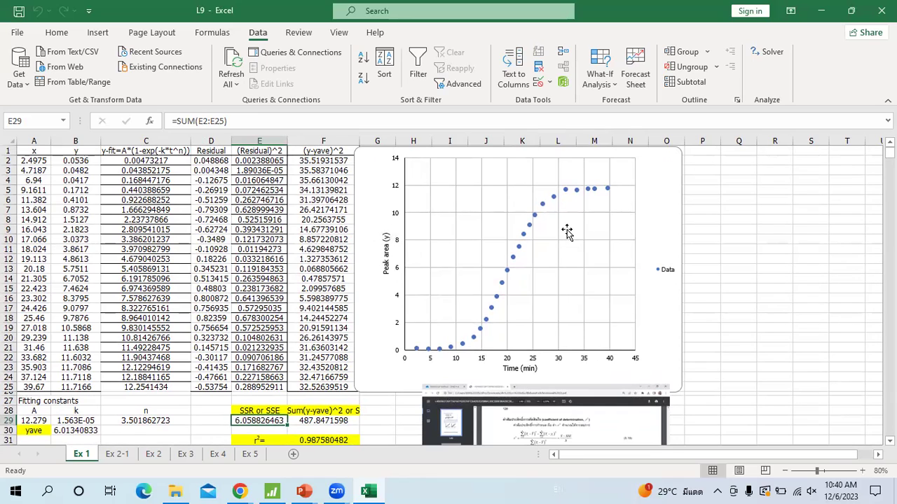
Add a second series to the peak area chart with X values A2:A25 and Y values C2:C25.
right_click(651, 203)
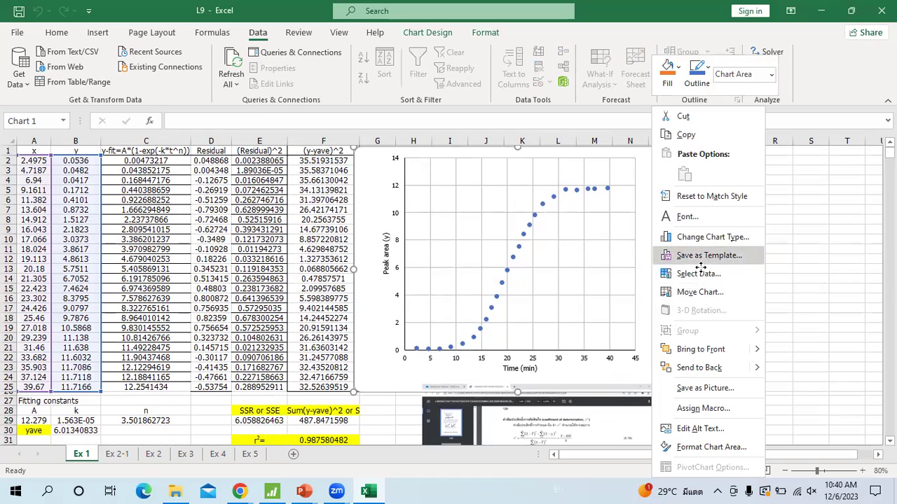
click(571, 279)
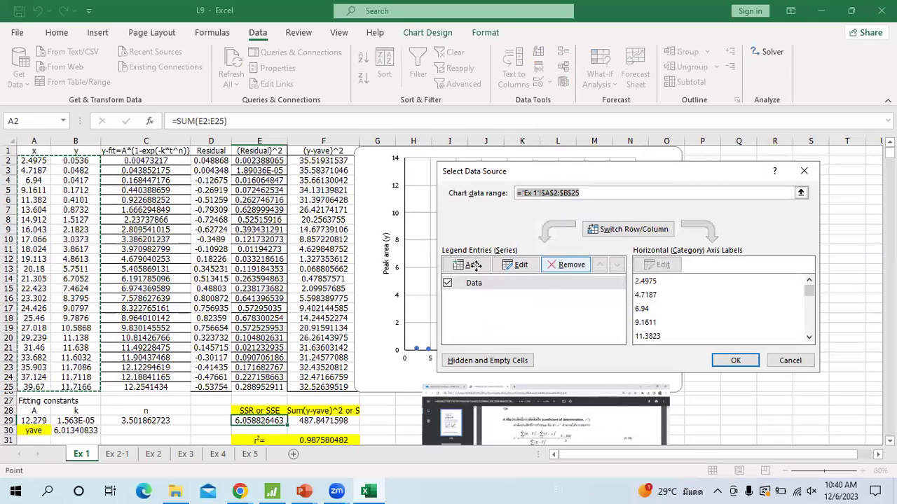
click(471, 264)
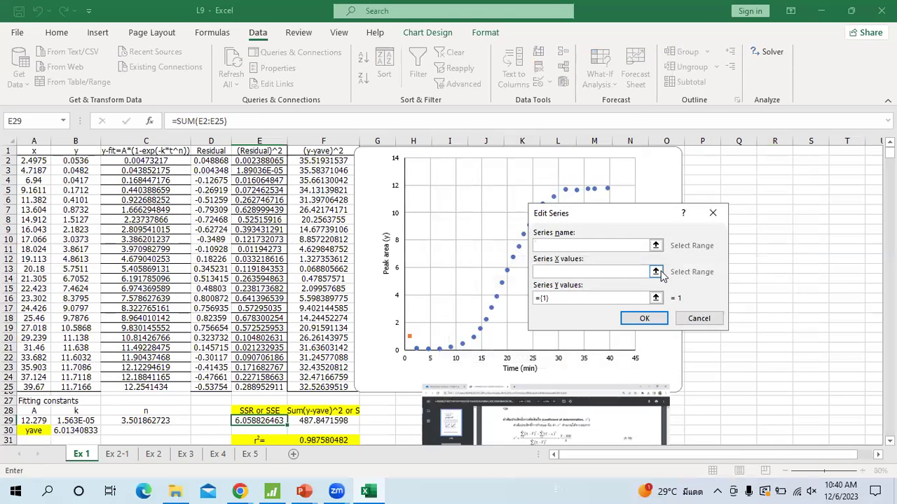
click(665, 277)
drag(31, 162, 34, 388)
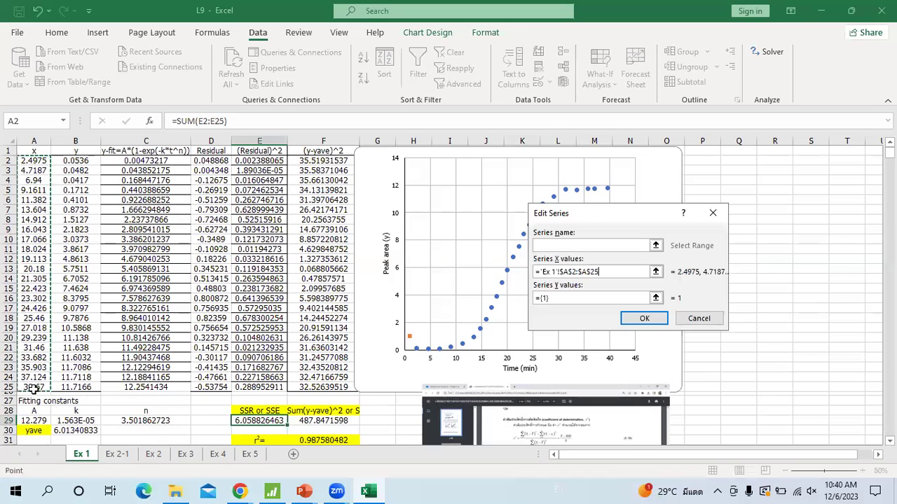
click(655, 298)
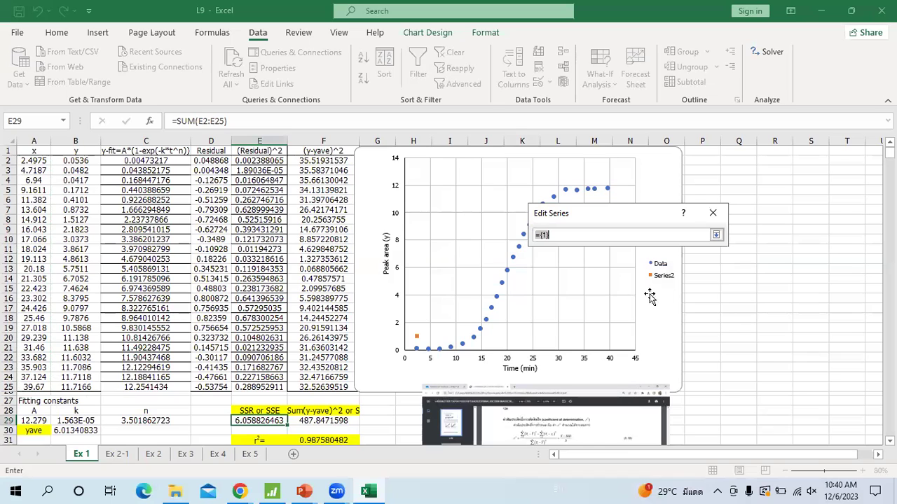
drag(146, 161, 190, 382)
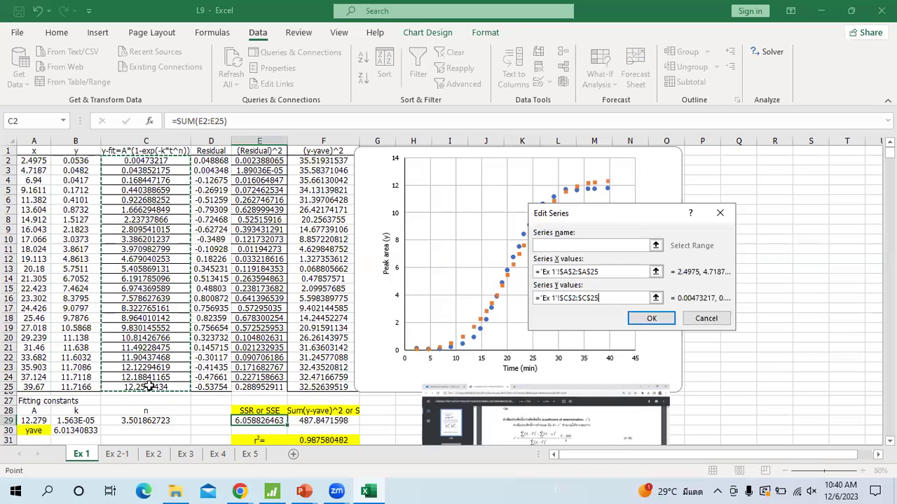
click(651, 319)
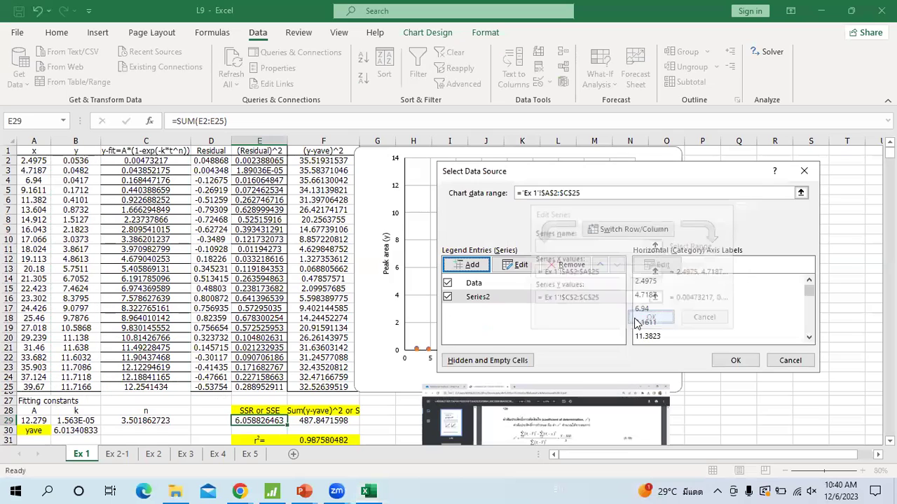
click(732, 360)
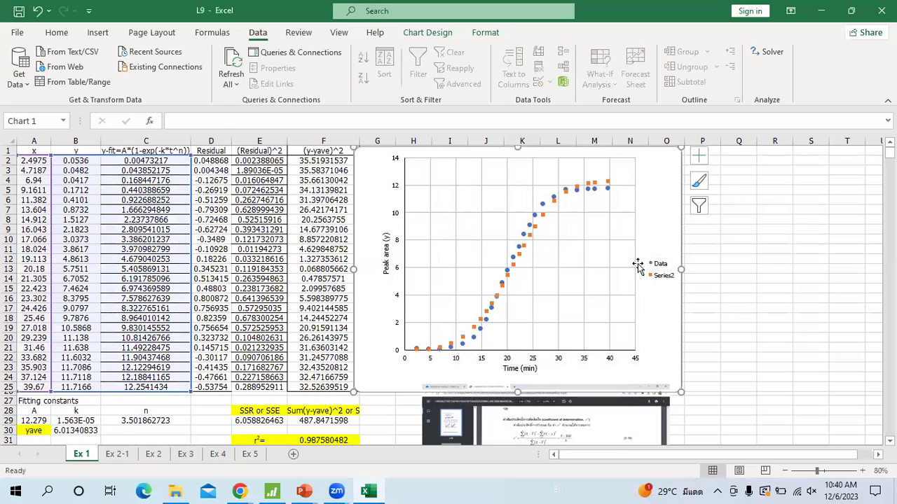
click(578, 190)
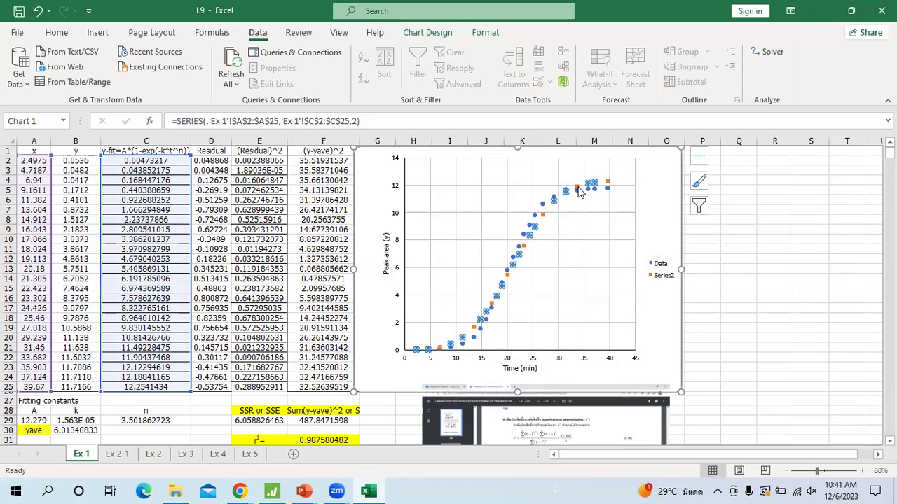
click(774, 290)
click(596, 185)
right_click(587, 184)
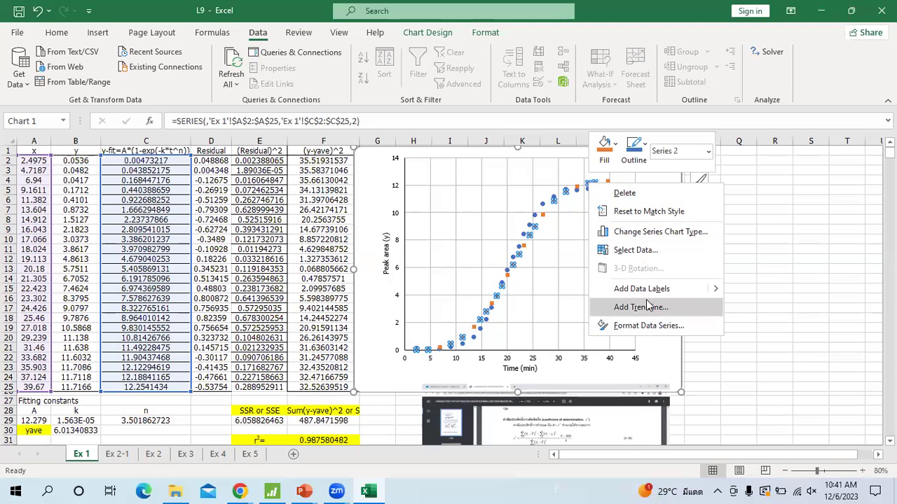
click(642, 237)
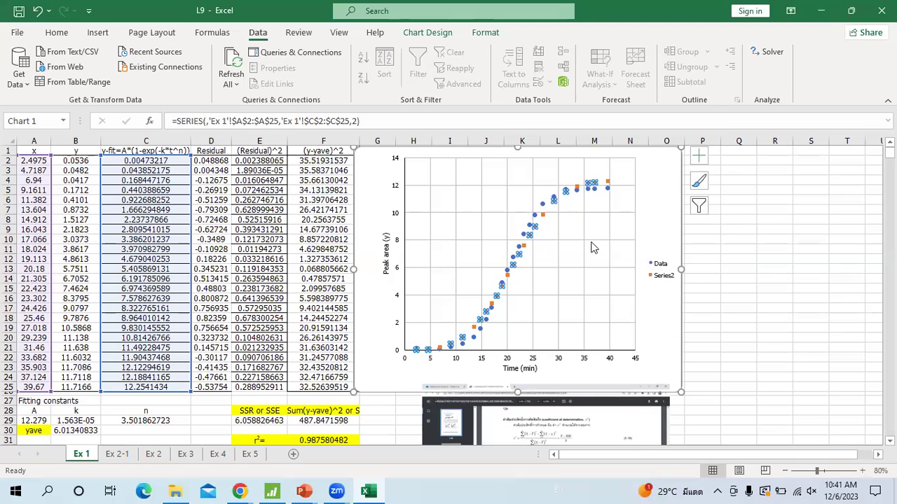
click(290, 208)
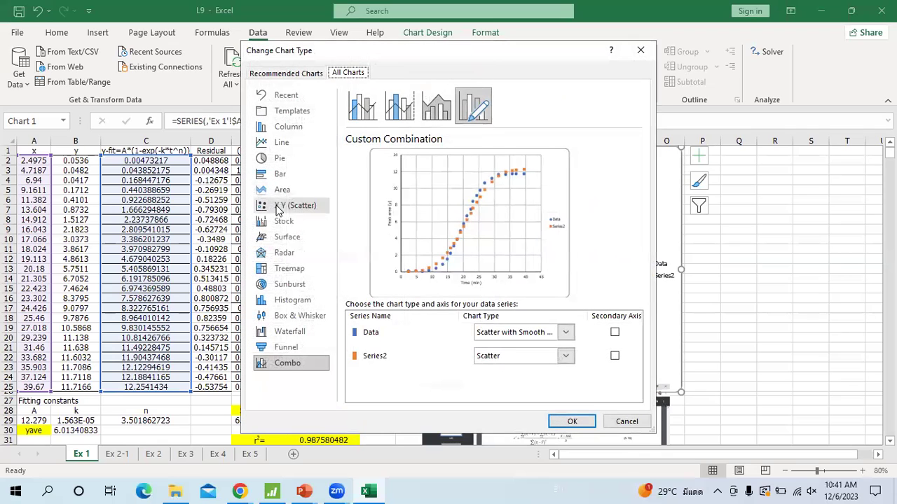
click(281, 142)
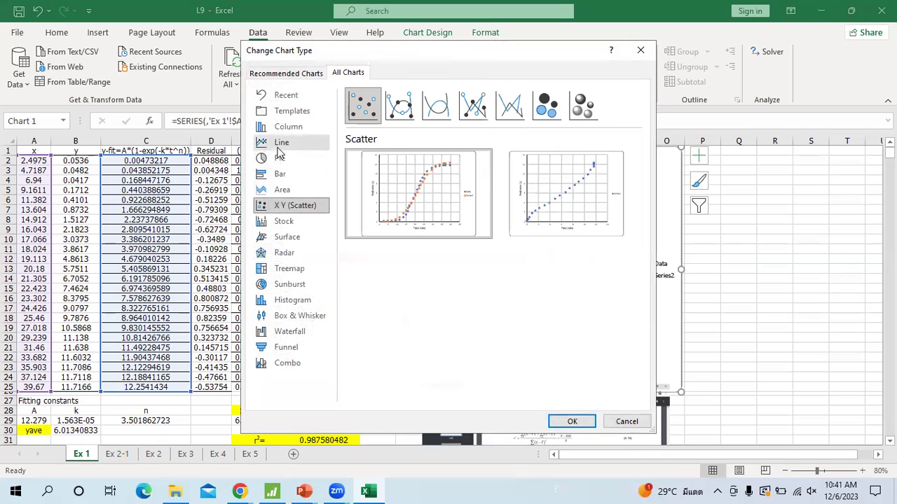
click(646, 428)
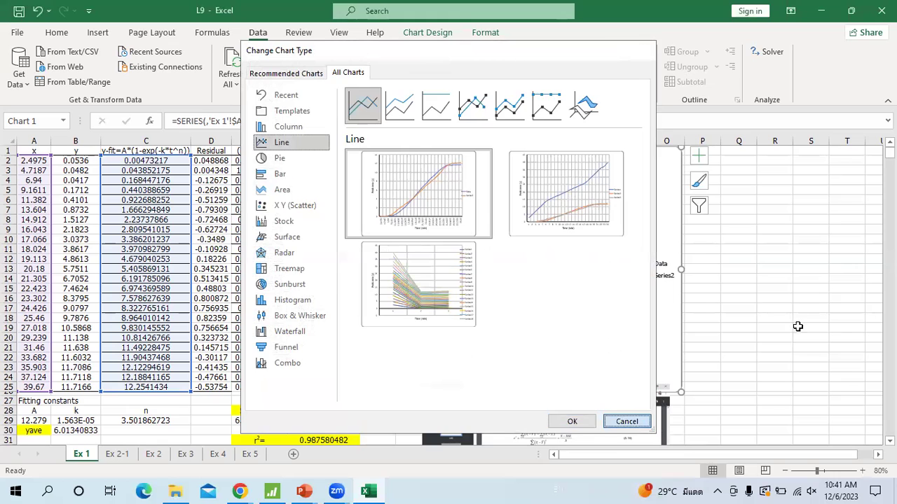
key(Escape)
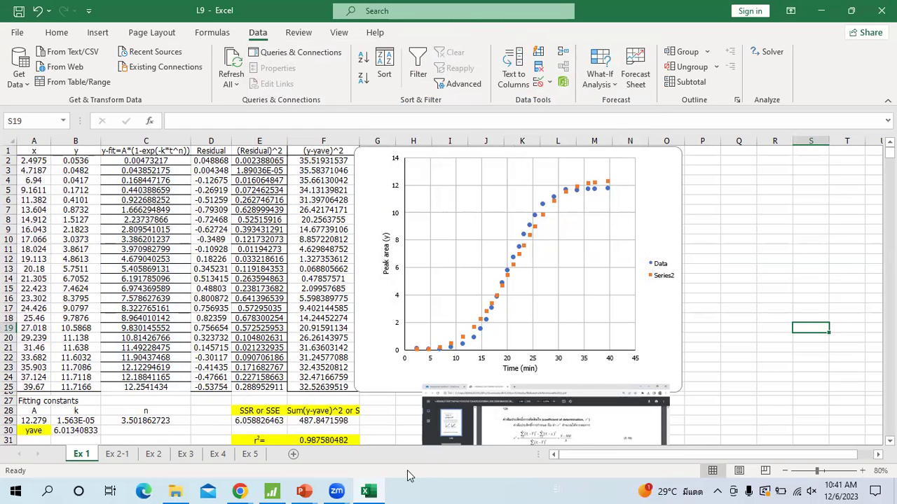
Switch to the Lecture 9 slides in PowerPoint, review the Excel-Solver slides around the Solver results on slide 5, and return to the L9 workbook.
click(305, 491)
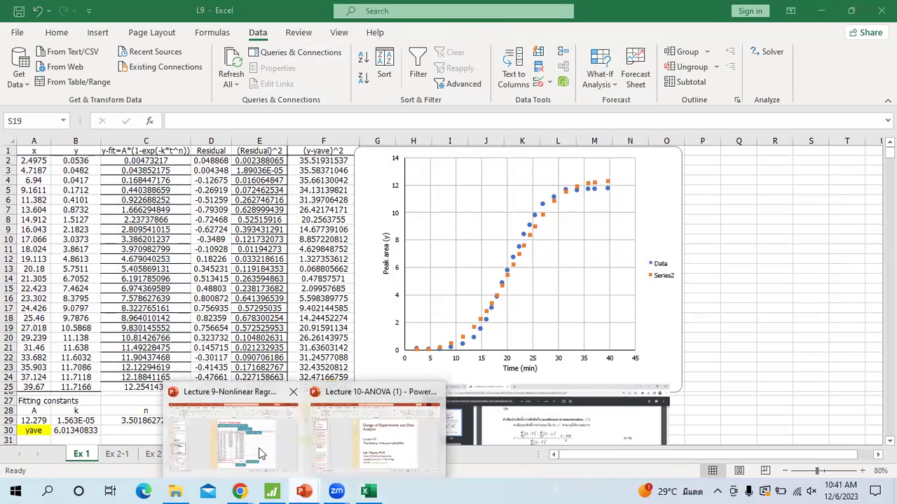
key(alt+Tab)
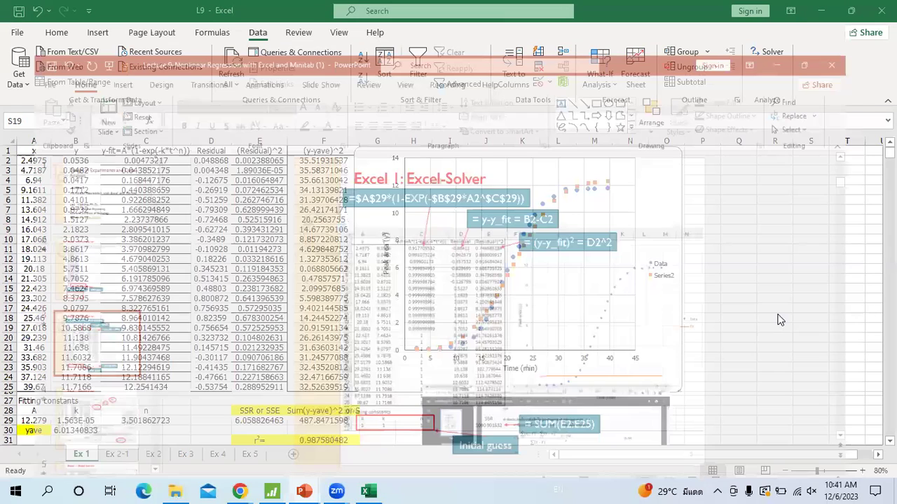
key(Page_Down)
key(Page_Down)
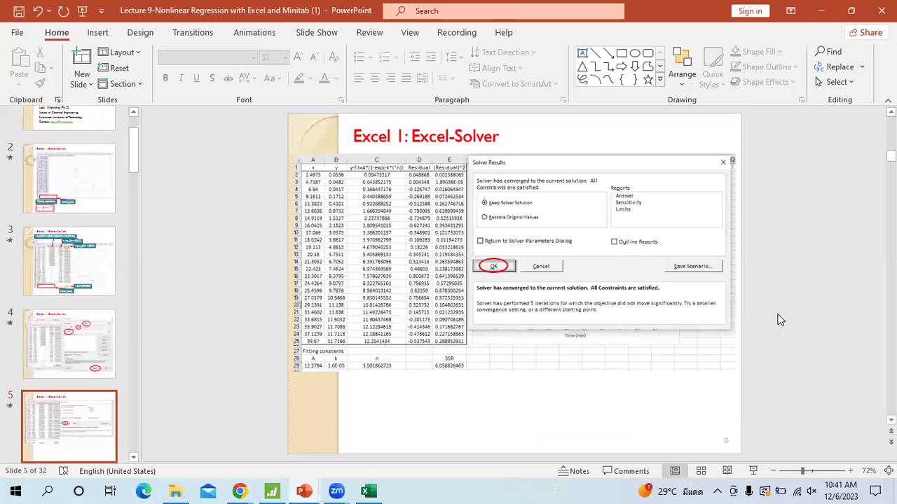
key(Page_Down)
key(Page_Up)
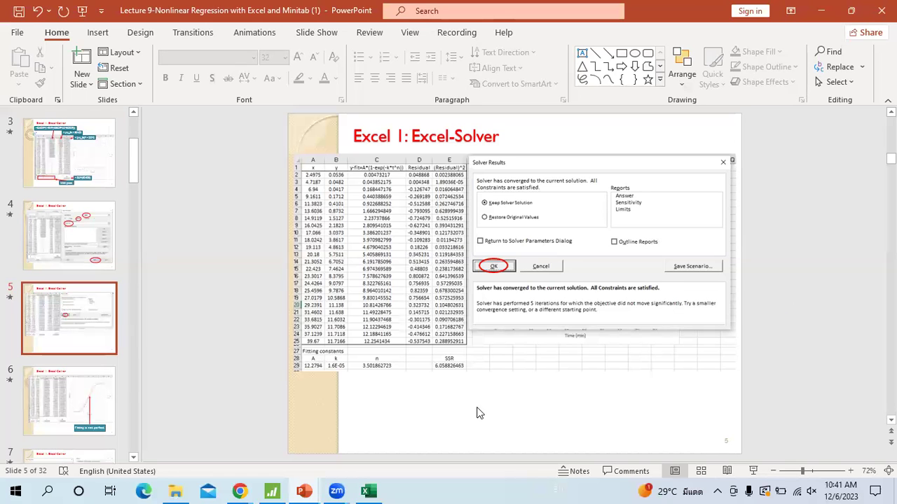
click(377, 490)
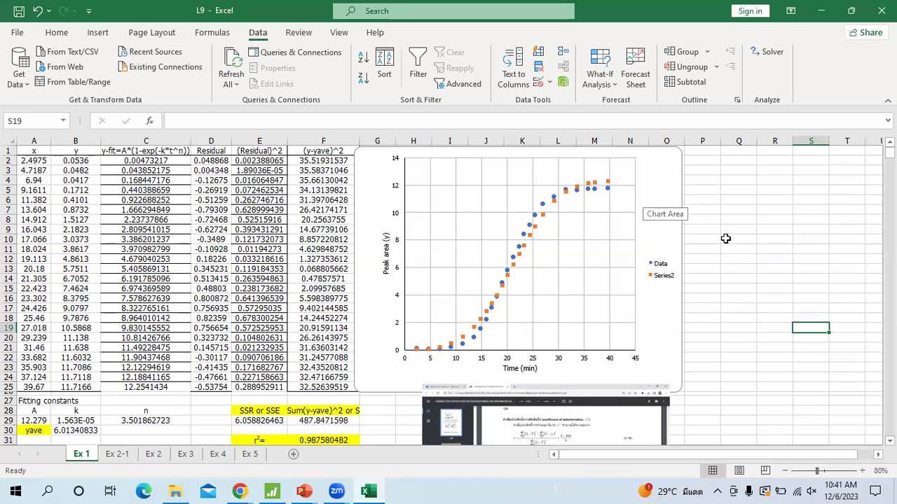
Set the Evolutionary population size to 1000 in the Solver options, and run Solver on E29, keeping its solution.
click(771, 52)
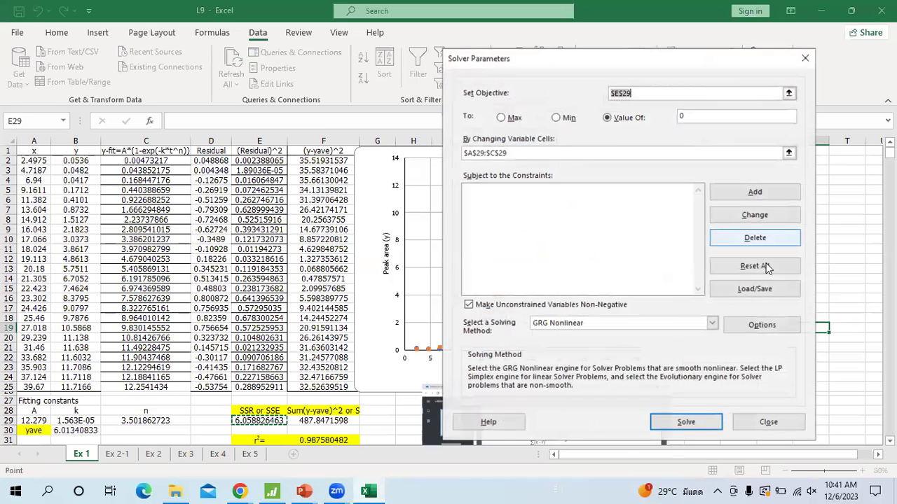
click(763, 325)
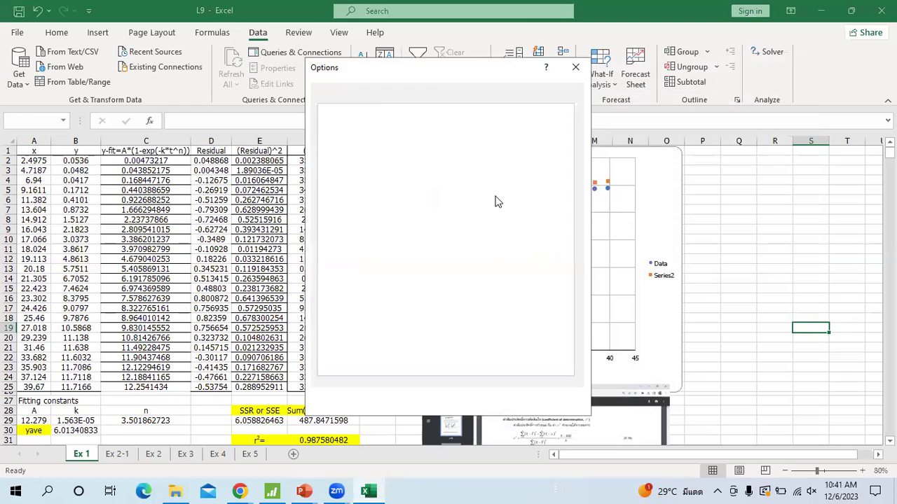
click(454, 91)
click(532, 165)
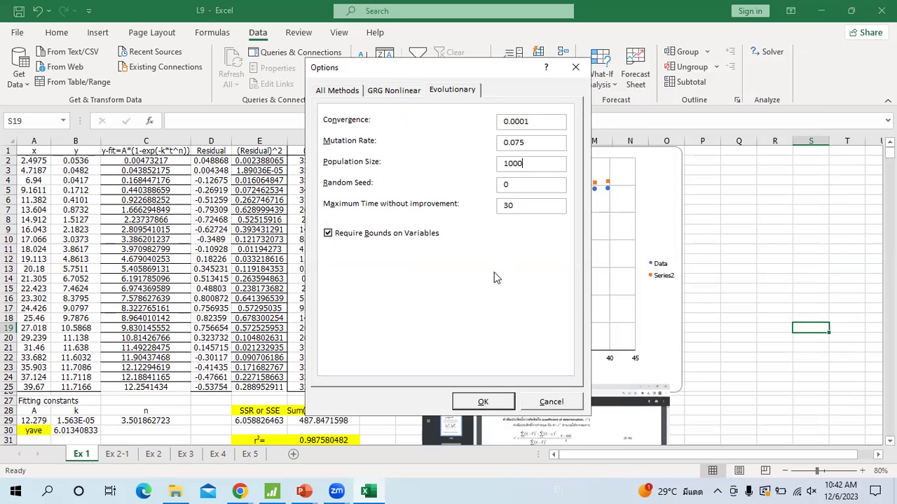
click(484, 402)
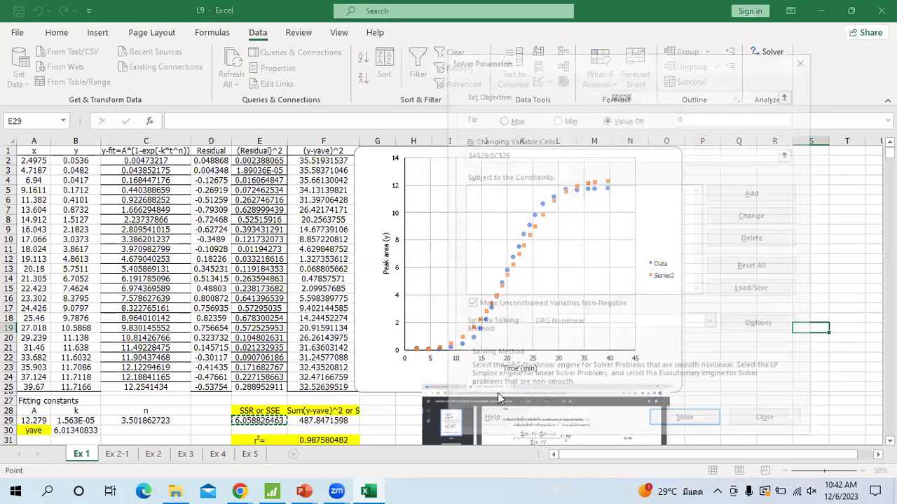
click(683, 421)
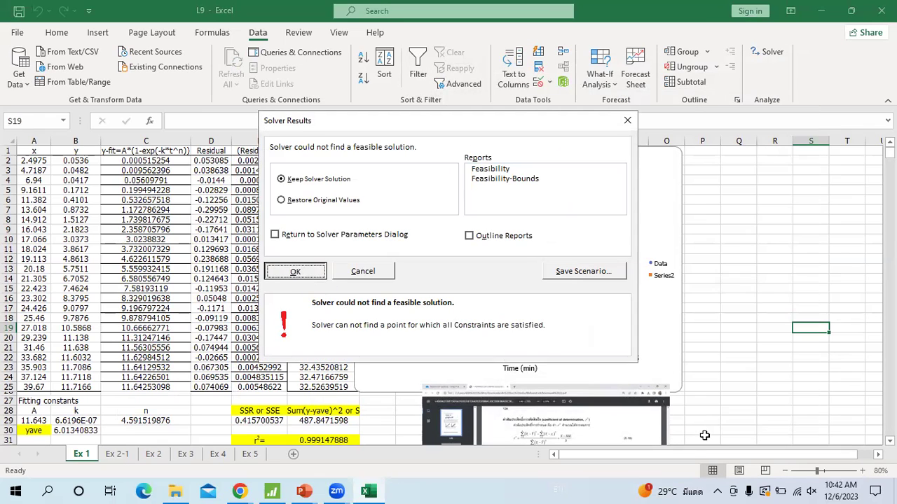
key(Return)
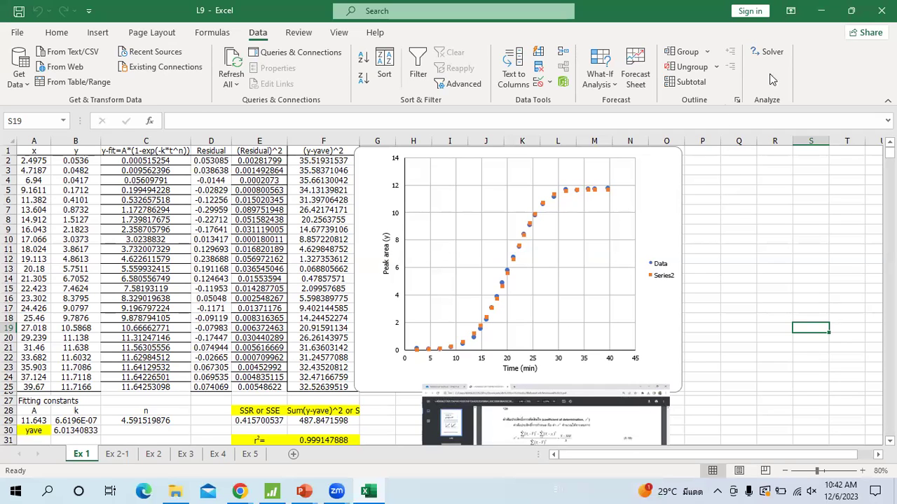
Recheck the Evolutionary population size in the Solver options, and run Solver again, keeping its solution.
click(767, 52)
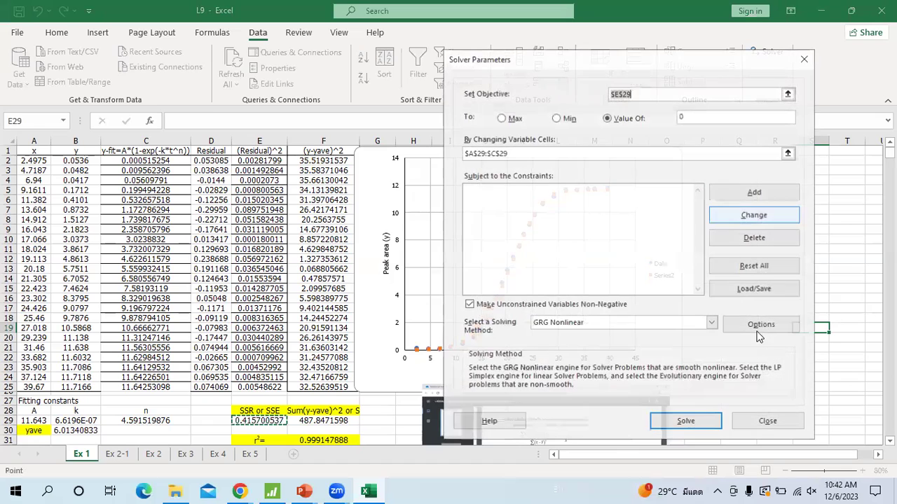
key(Return)
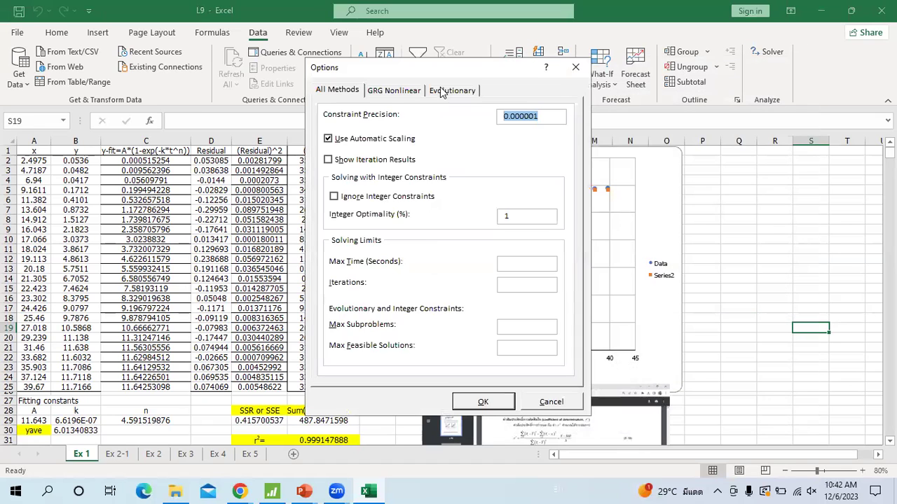
key(ctrl+Tab)
key(ctrl+Tab)
click(529, 162)
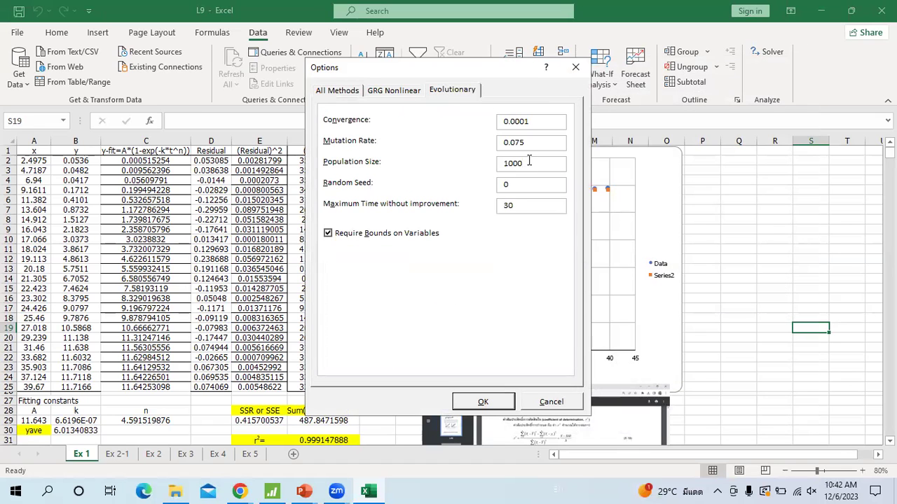
click(490, 401)
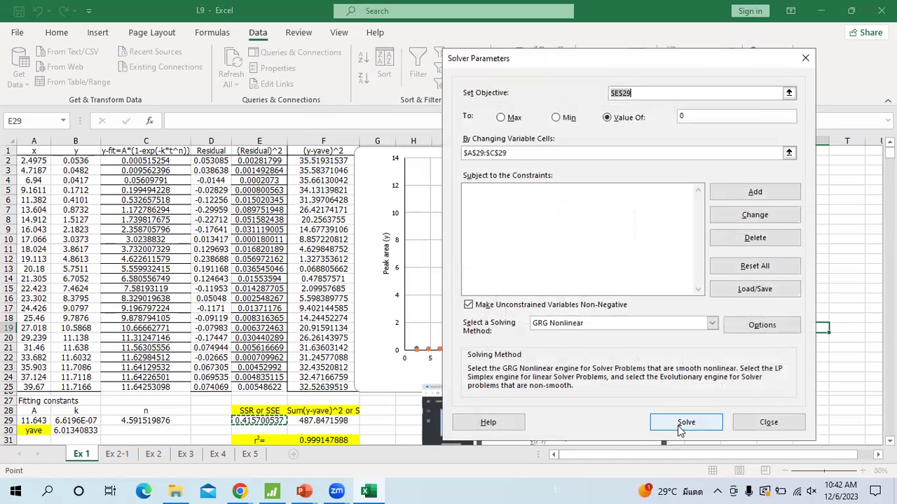
click(694, 429)
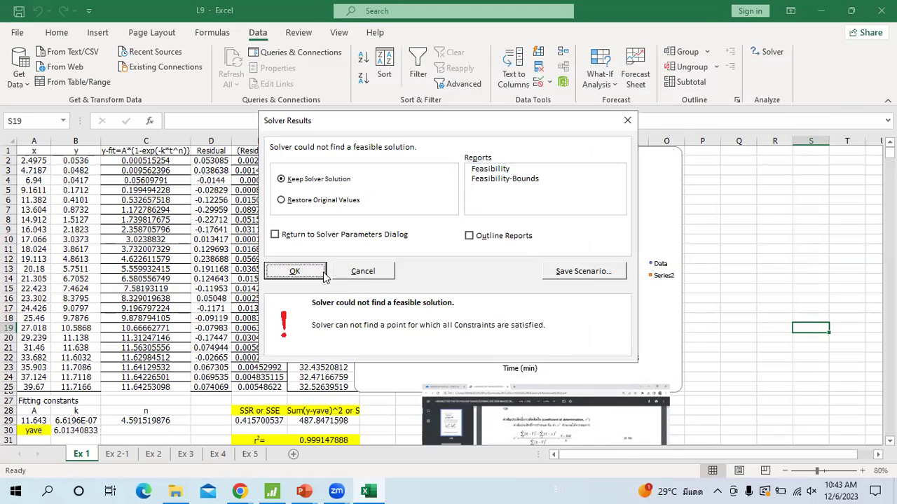
click(314, 272)
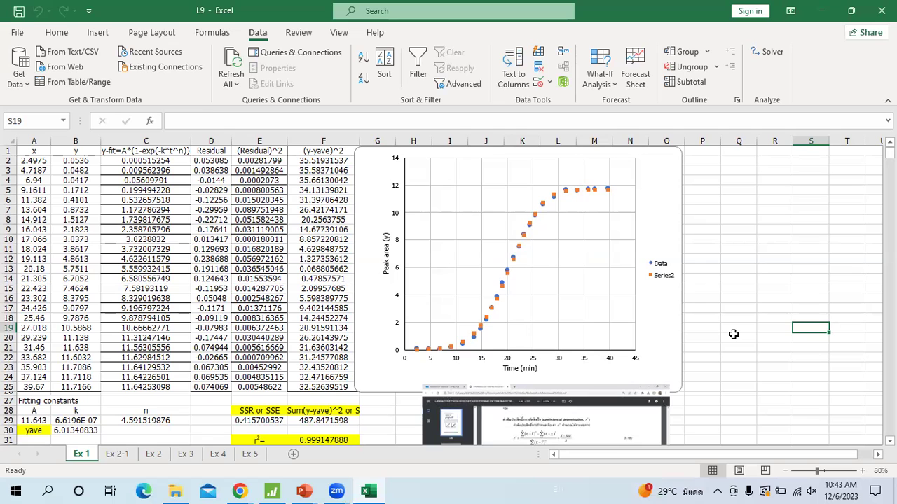
Enlarge the picture with the coefficient of determination formulas and move it up over the chart beside the fitting results.
scroll(610, 364, down, 2)
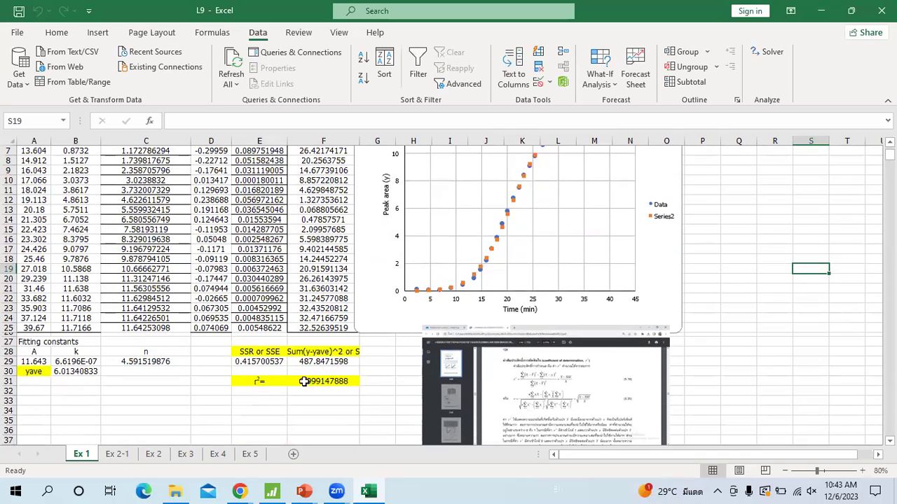
click(472, 380)
scroll(669, 263, down, 2)
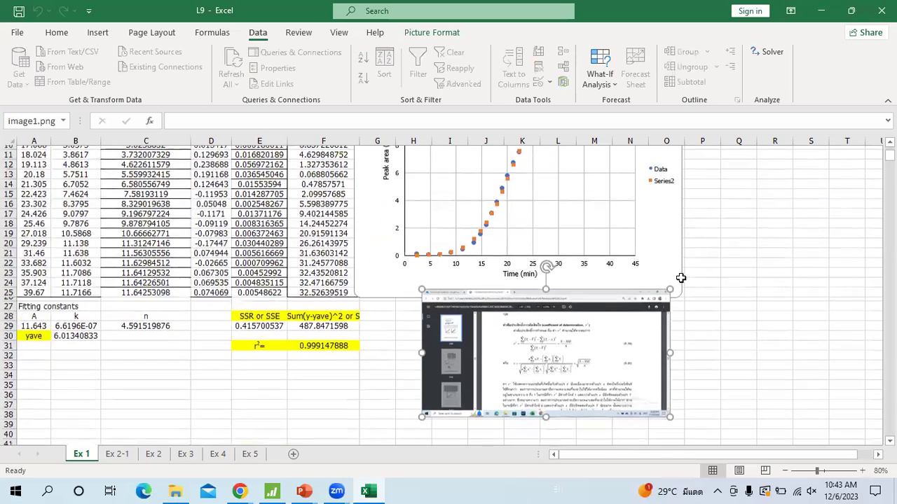
drag(669, 263, 752, 176)
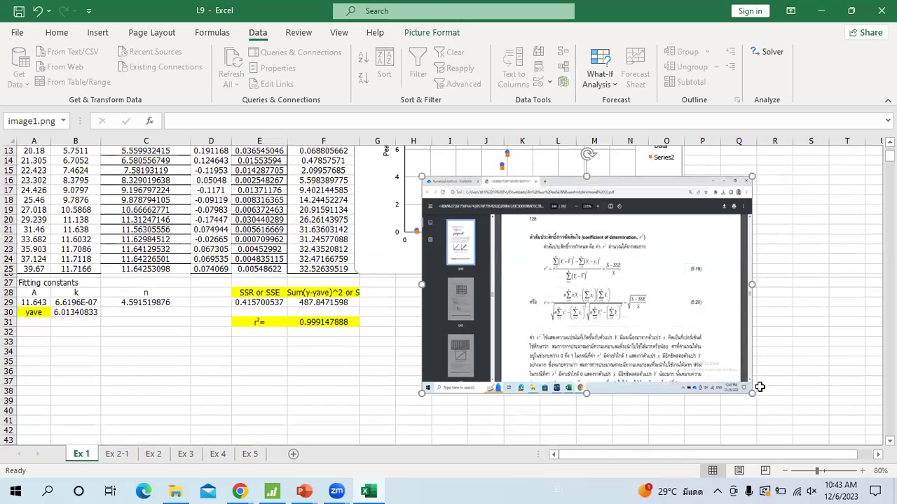
drag(752, 396, 808, 439)
scroll(607, 346, down, 1)
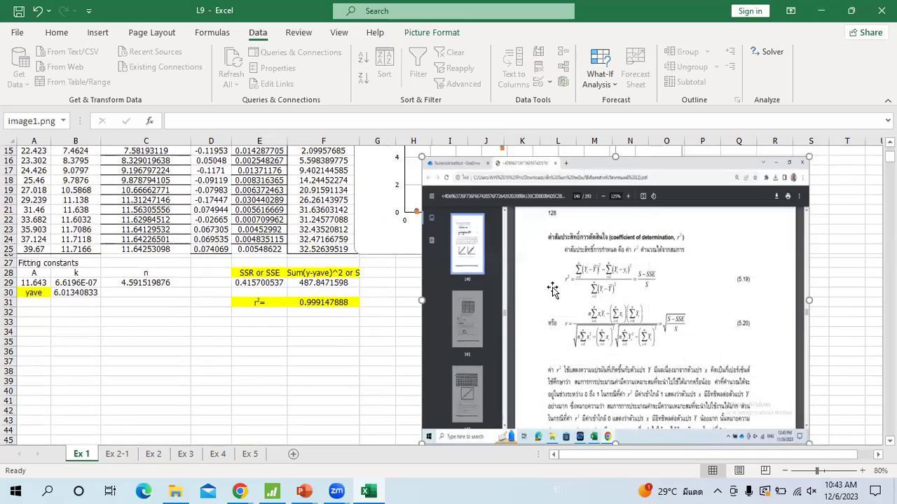
drag(426, 303, 366, 300)
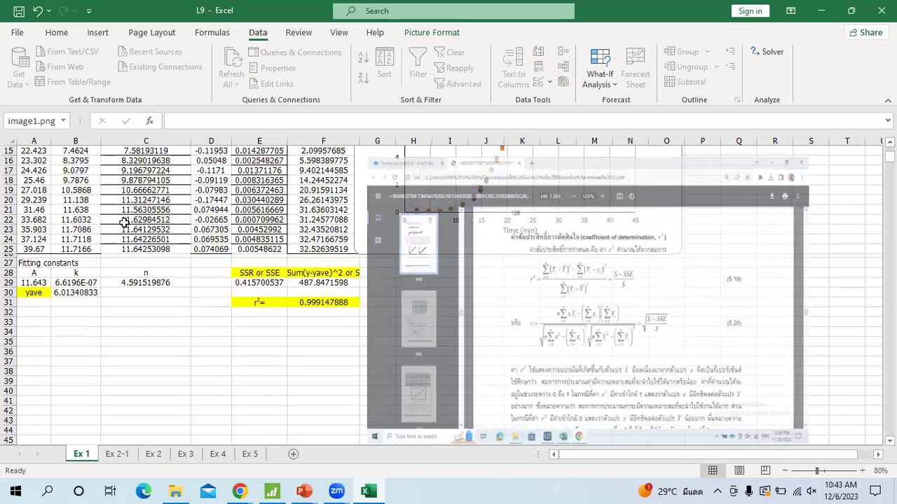
scroll(65, 201, up, 3)
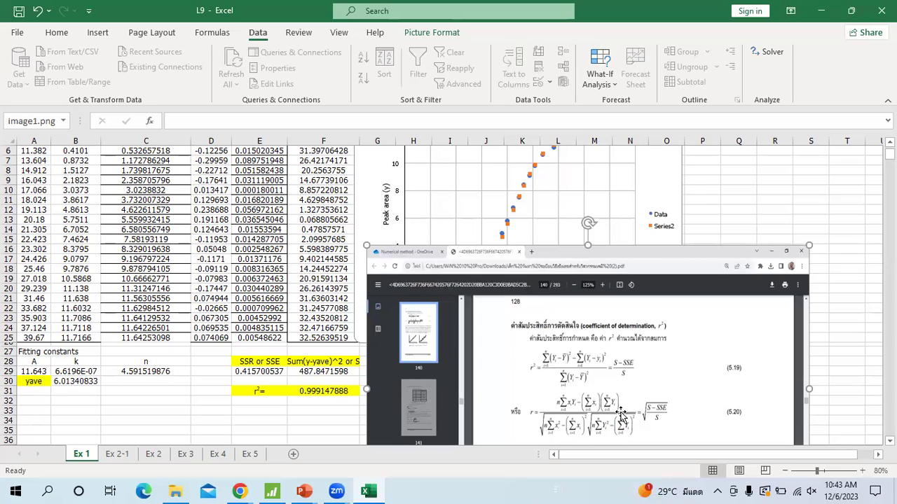
drag(681, 251, 676, 173)
drag(807, 312, 847, 313)
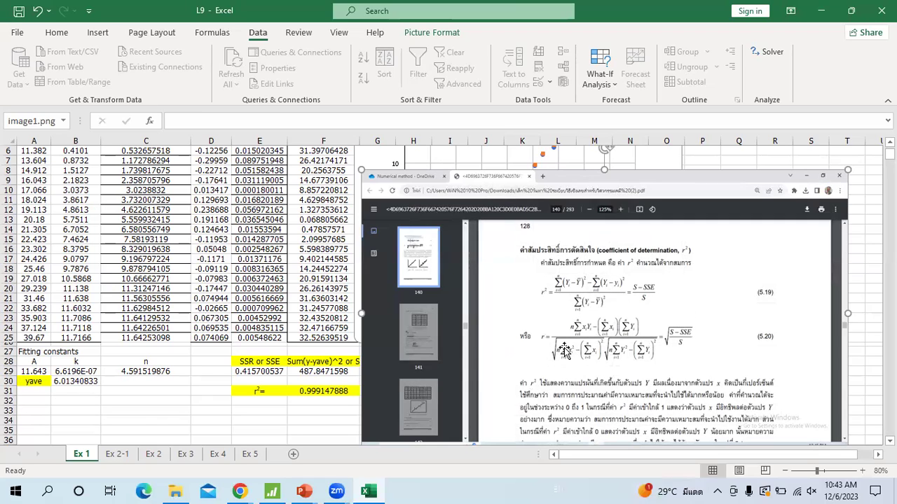
Examine the r² formula in F31 and the sums in F29 and E29 against equation 5.19 in the picture.
click(258, 392)
click(315, 391)
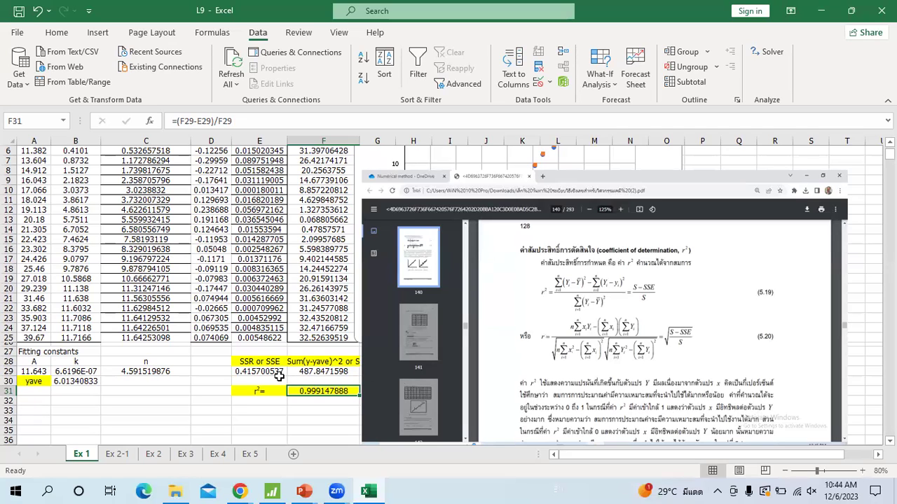
click(349, 371)
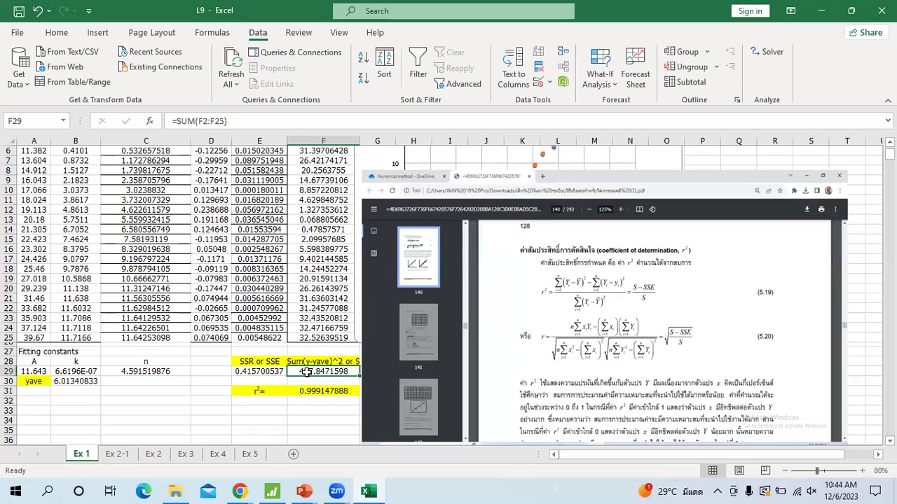
click(270, 371)
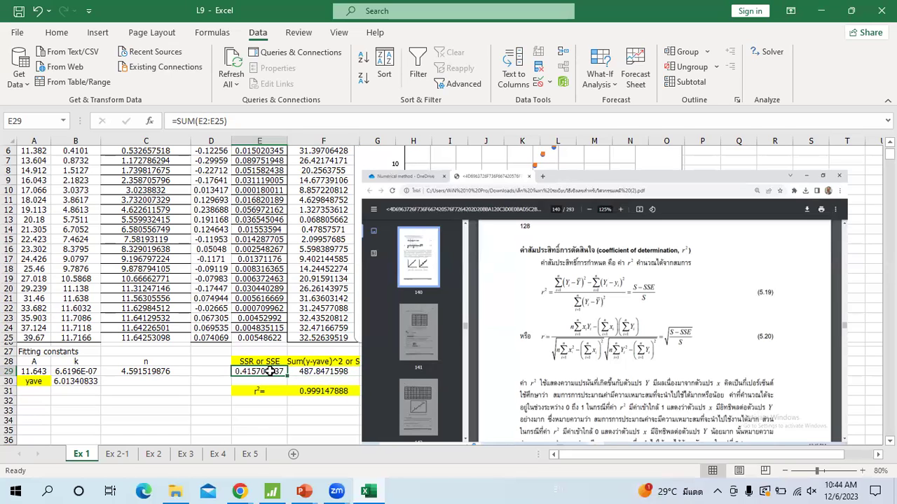
click(324, 391)
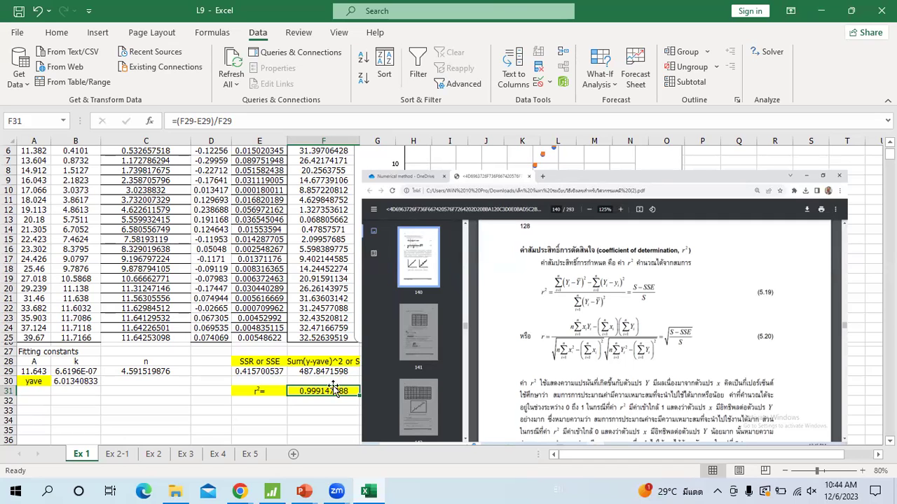
Move the coefficient of determination picture below the chart, and present the Lecture 9 slides from slide 5 in PowerPoint.
drag(636, 193, 650, 371)
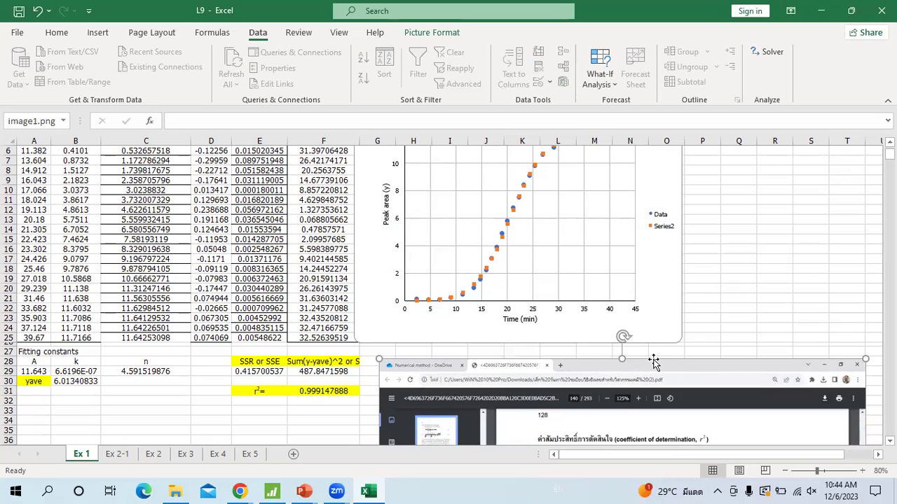
click(304, 491)
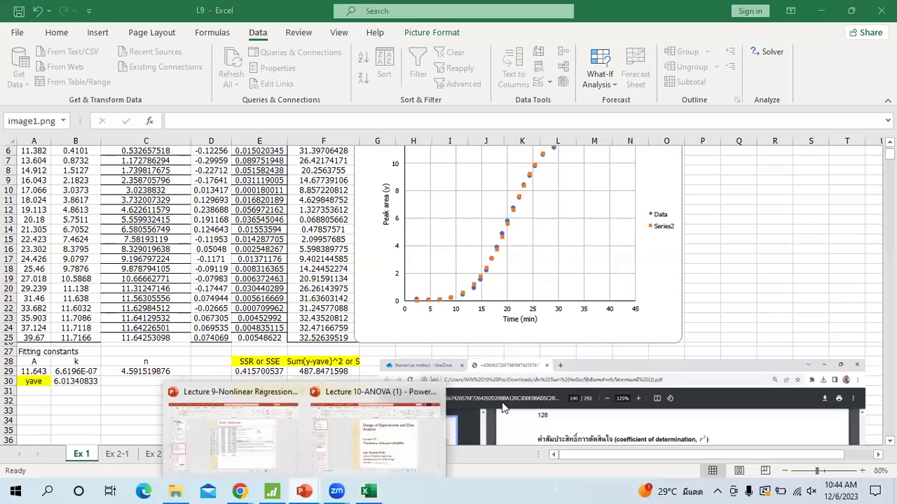
click(260, 403)
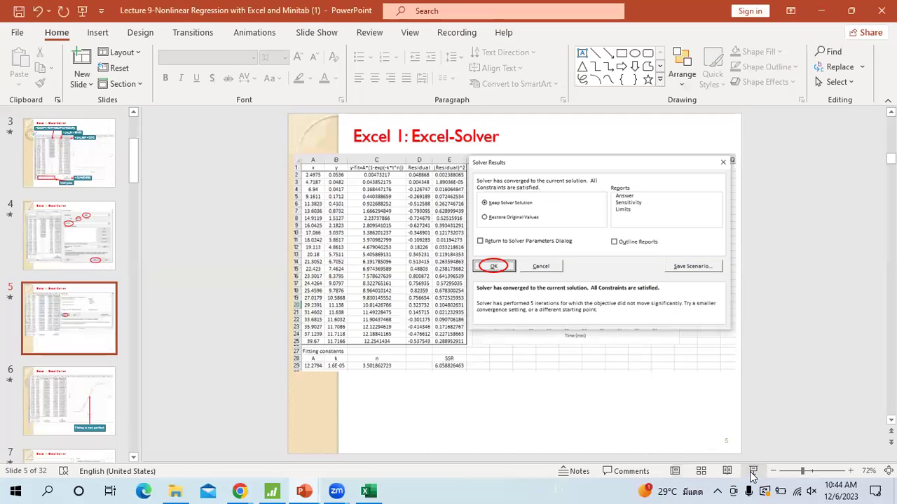
click(752, 471)
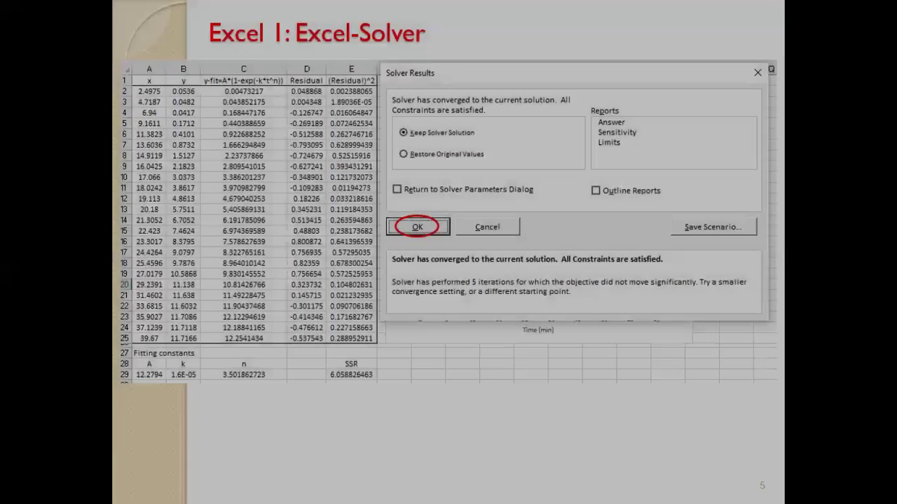
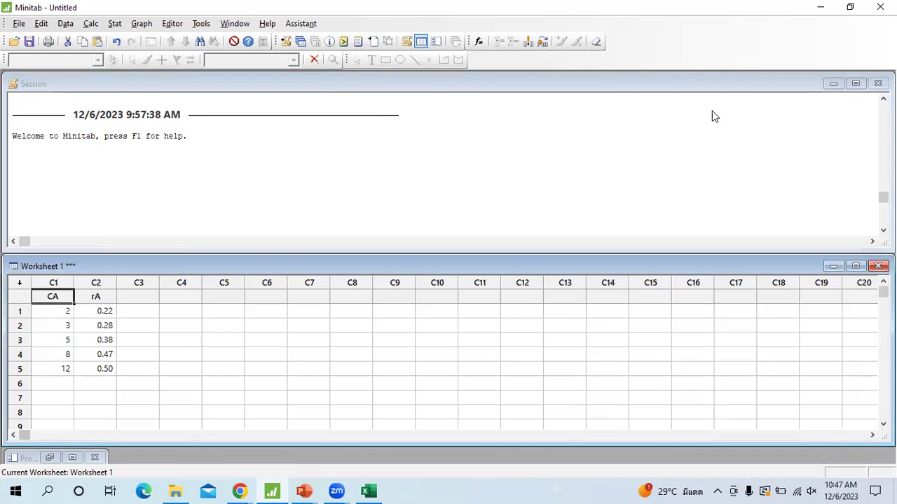
Start a nonlinear regression on the CA and rA data in Minitab with rA as the response.
click(117, 24)
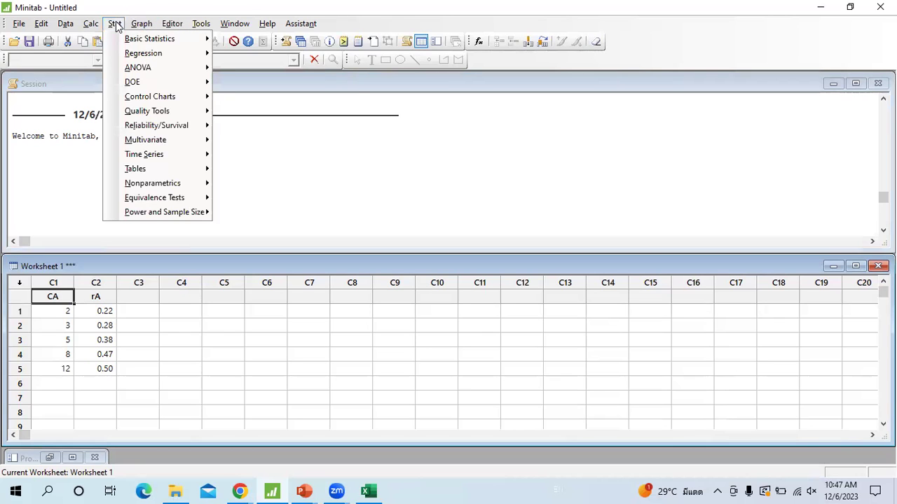
mouse_move(130, 53)
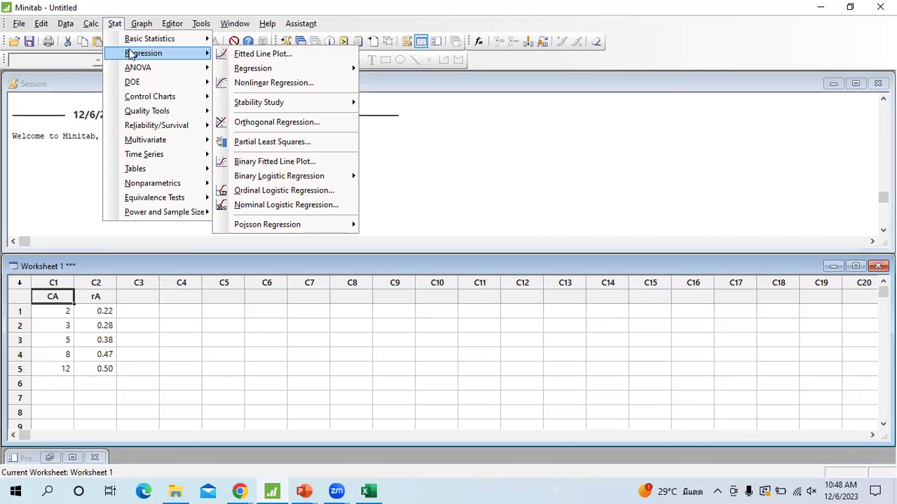
mouse_move(261, 74)
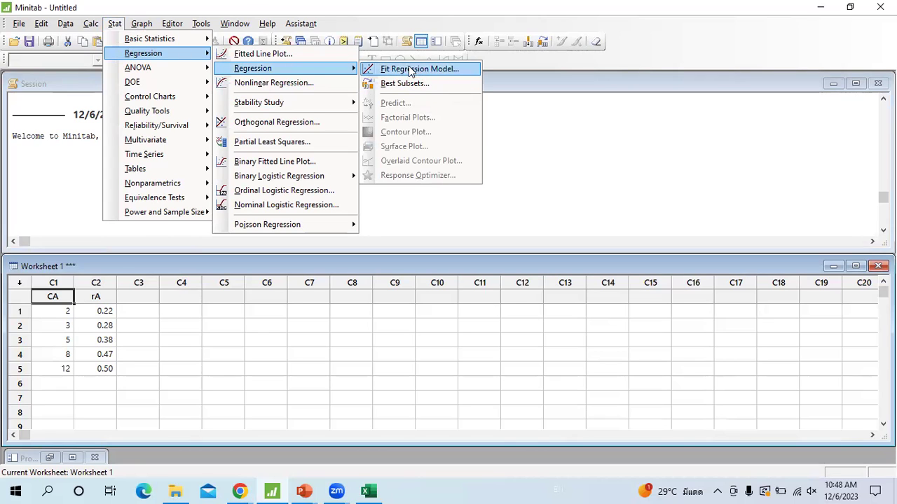
click(289, 85)
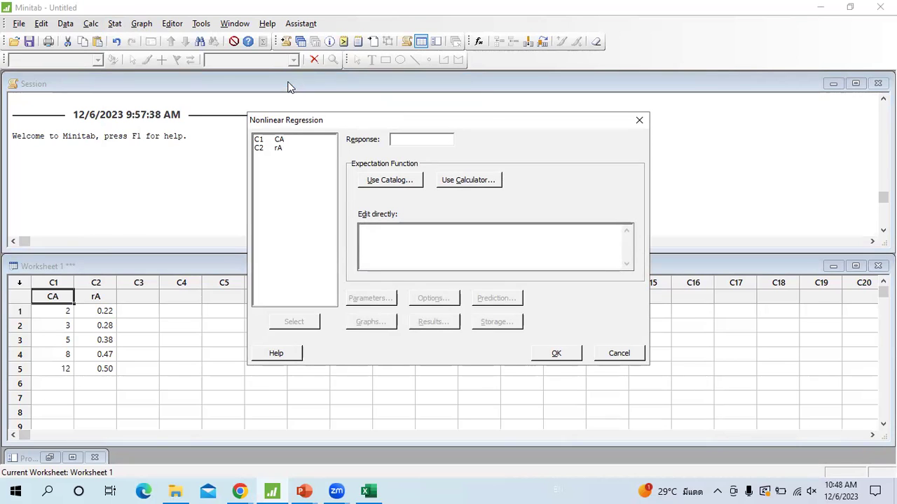
double_click(277, 153)
click(419, 140)
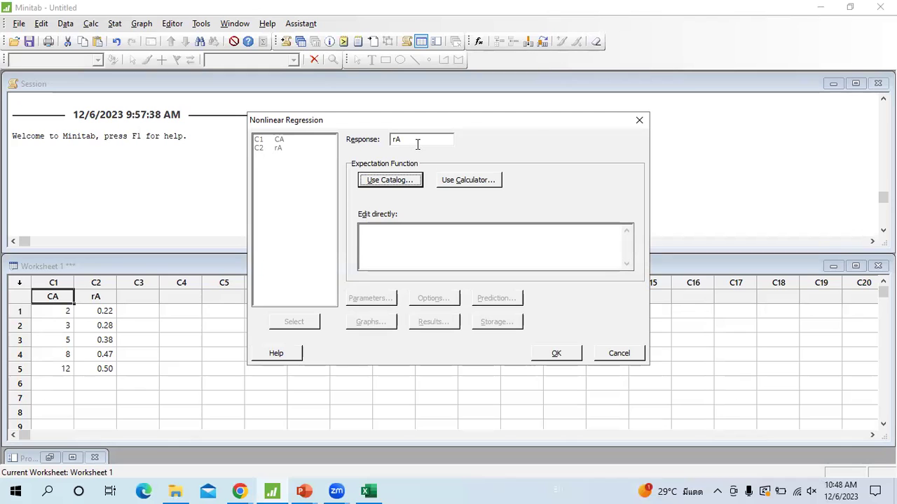
Examine catalog expectation functions such as Bragg Equation, Convex 3 and Loglogistic Growth, and look over the expectation function calculator.
click(391, 184)
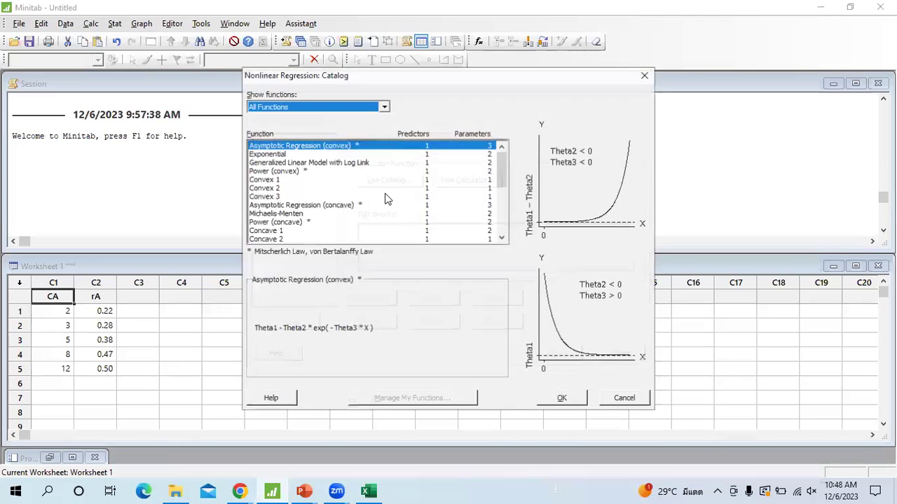
scroll(384, 196, down, 6)
click(309, 171)
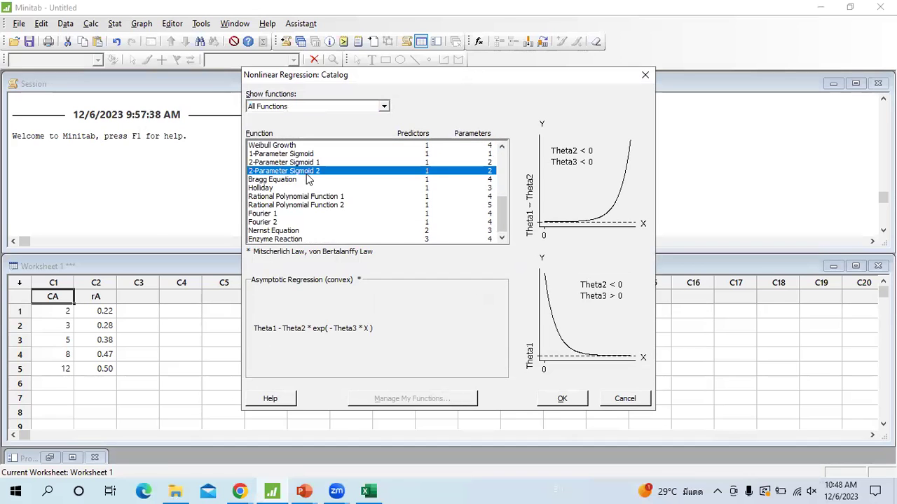
click(282, 180)
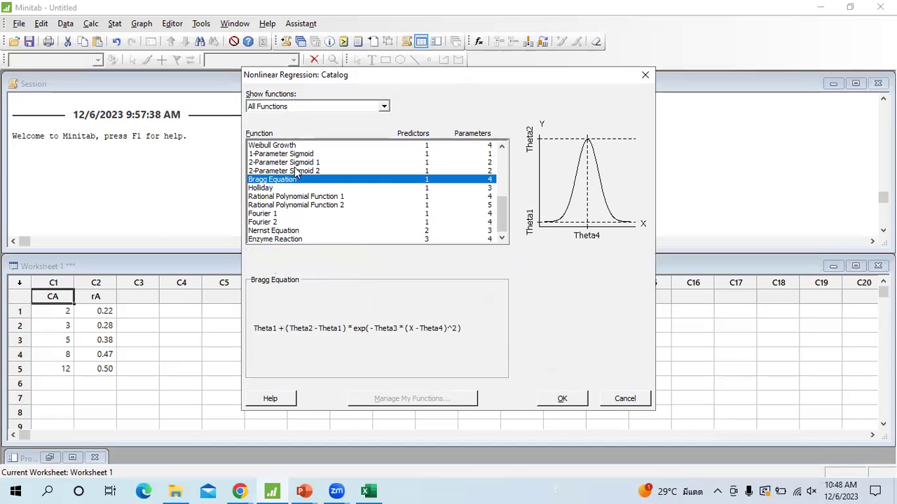
scroll(292, 169, up, 3)
click(273, 146)
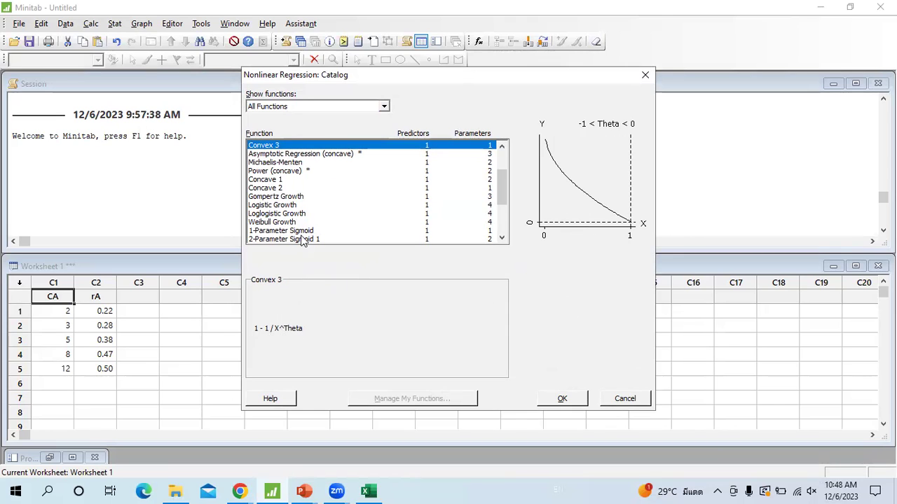
click(276, 215)
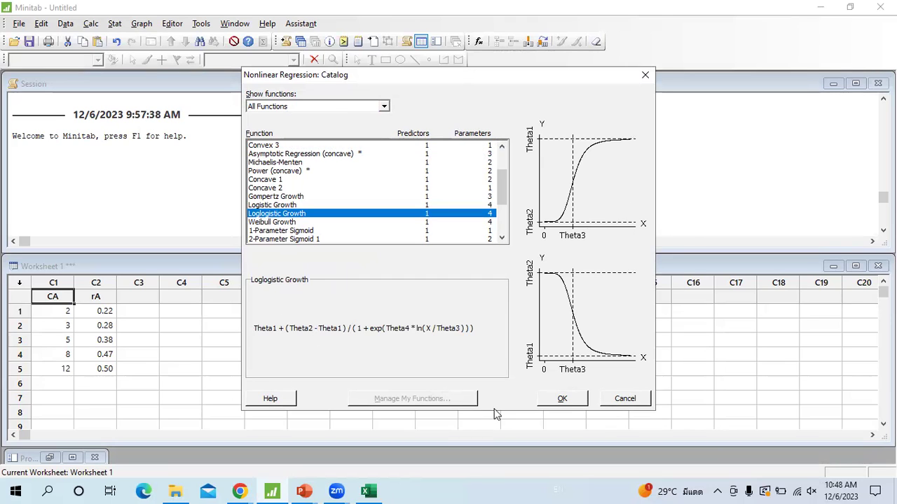
click(624, 399)
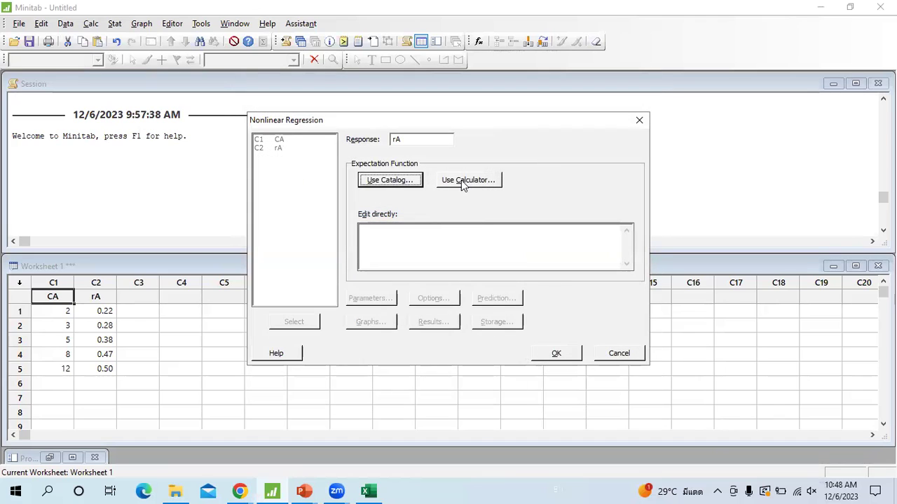
click(461, 180)
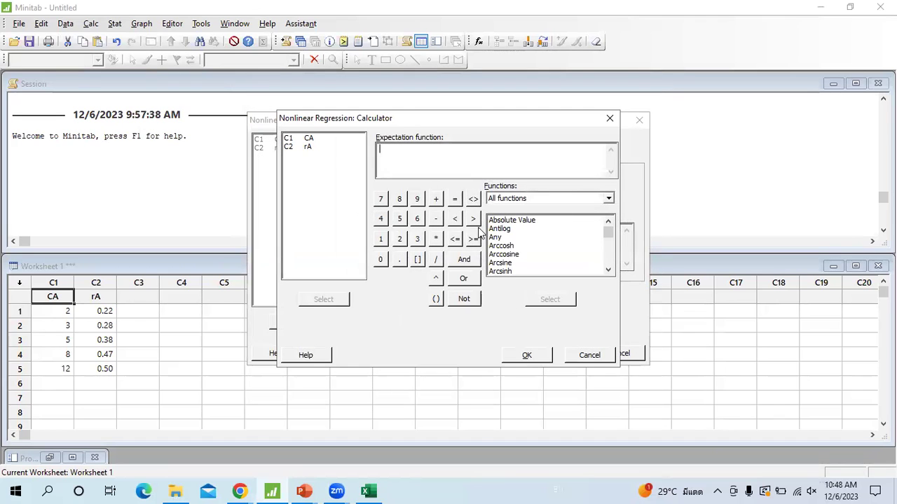
click(591, 359)
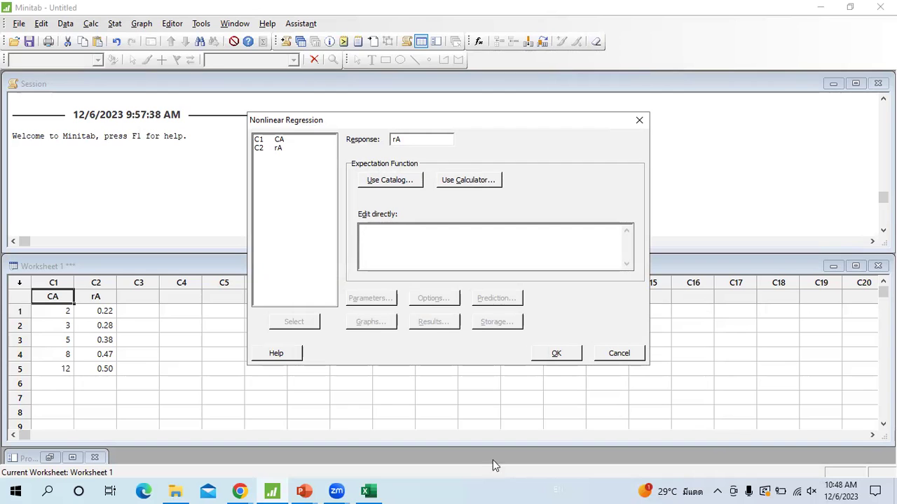
Read the model equation for rA on slide 9 of the Lecture 9 presentation in PowerPoint, and return to Minitab.
click(303, 491)
click(249, 449)
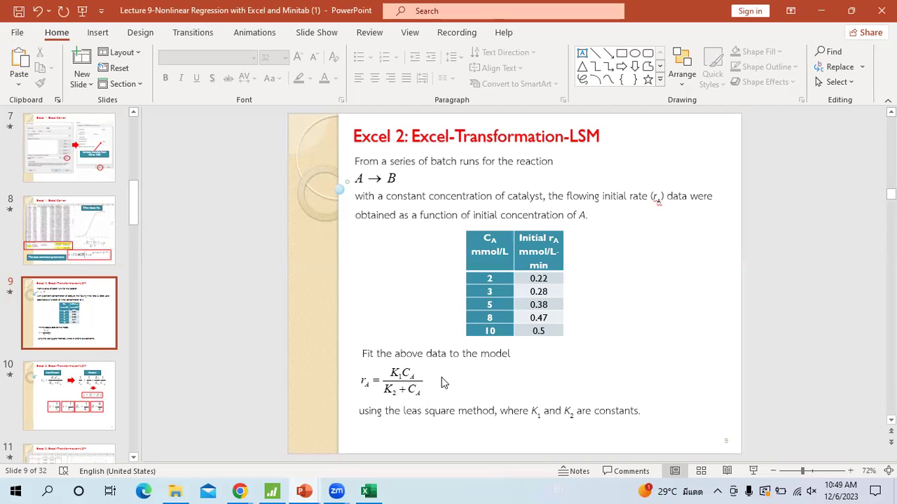
click(273, 491)
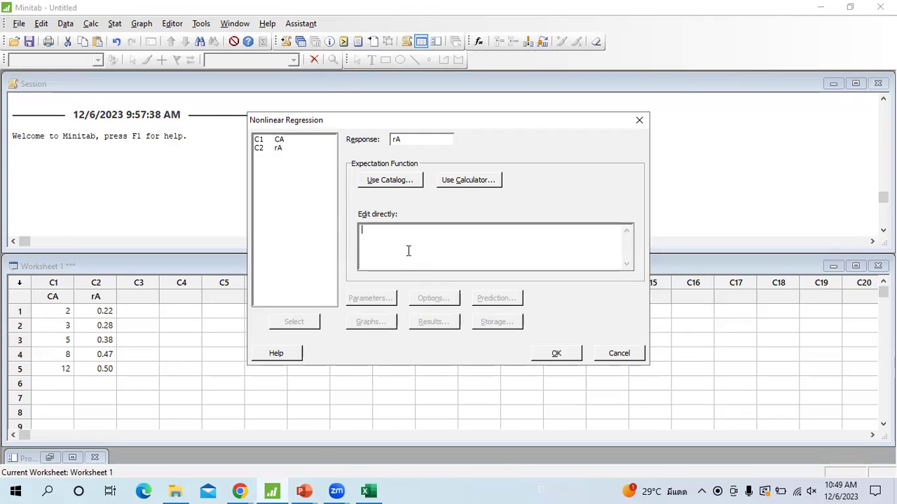
Enter the expectation function A*CA/(B+CA) directly in the nonlinear regression, using the CA column as predictor.
text(A*)
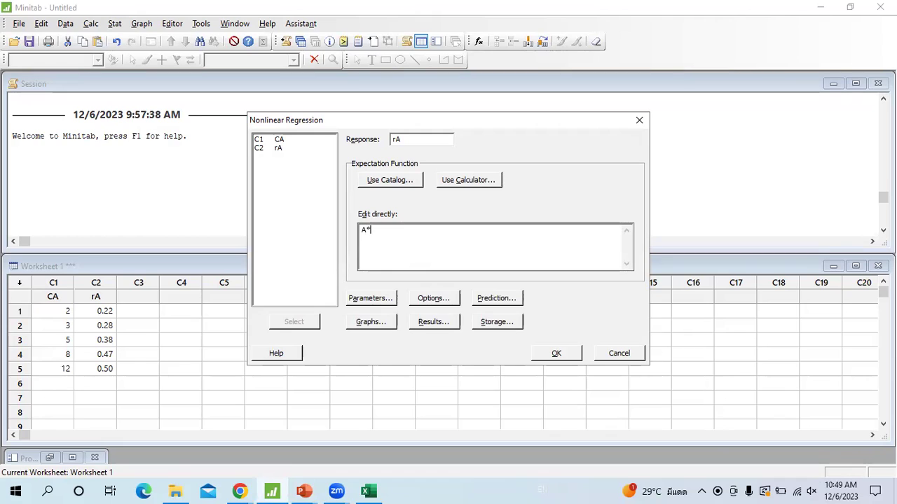
click(286, 141)
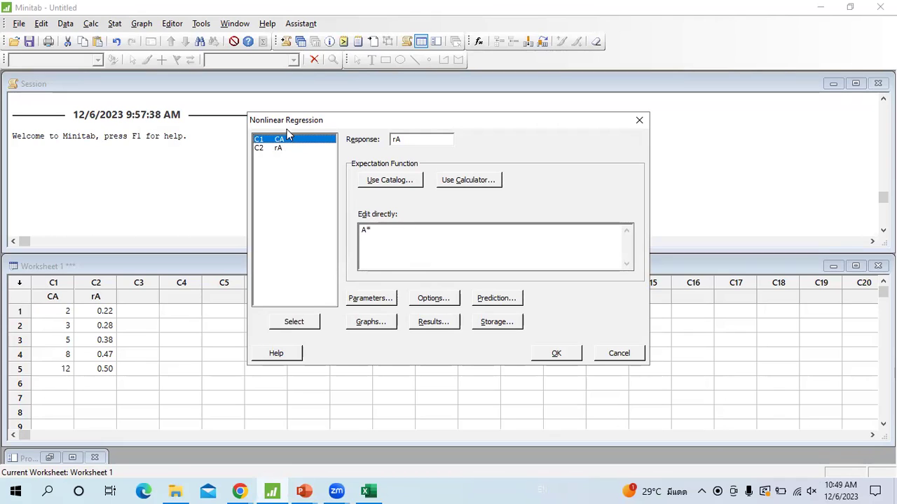
double_click(279, 140)
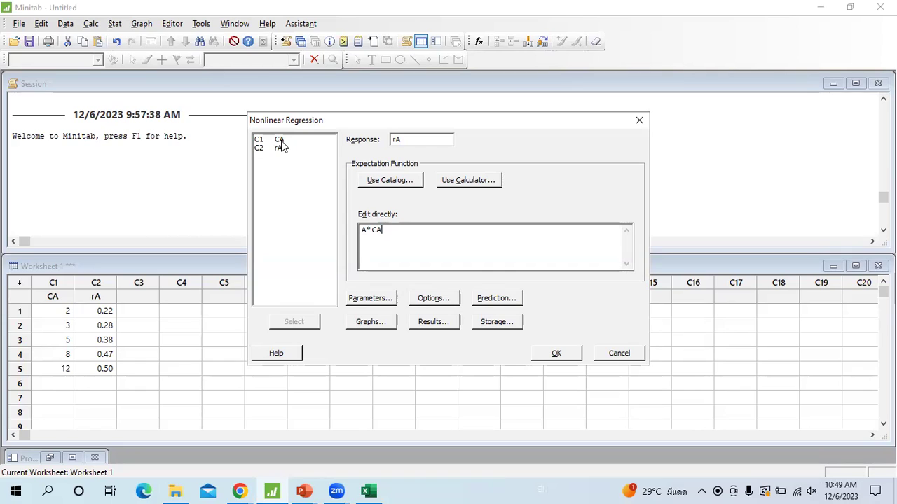
text(/)
text(9)
click(280, 140)
double_click(280, 140)
text())
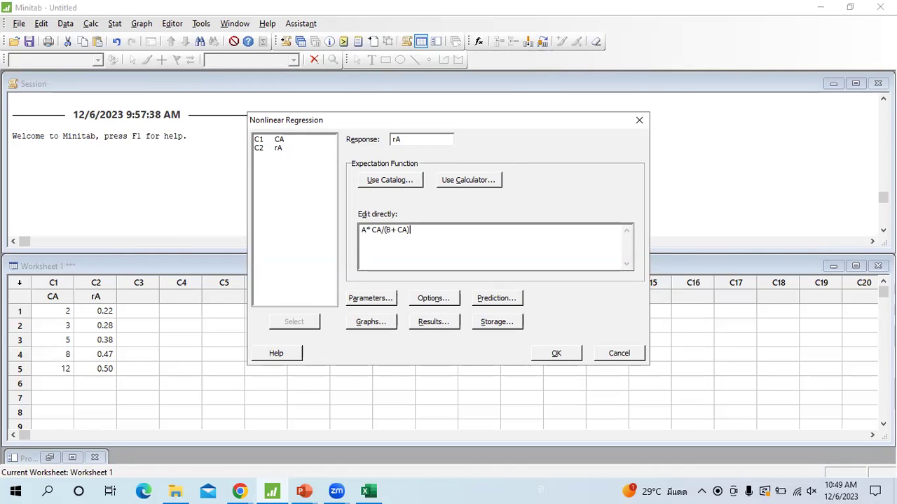
Set the required starting values of parameters A and B to 1 each.
click(381, 302)
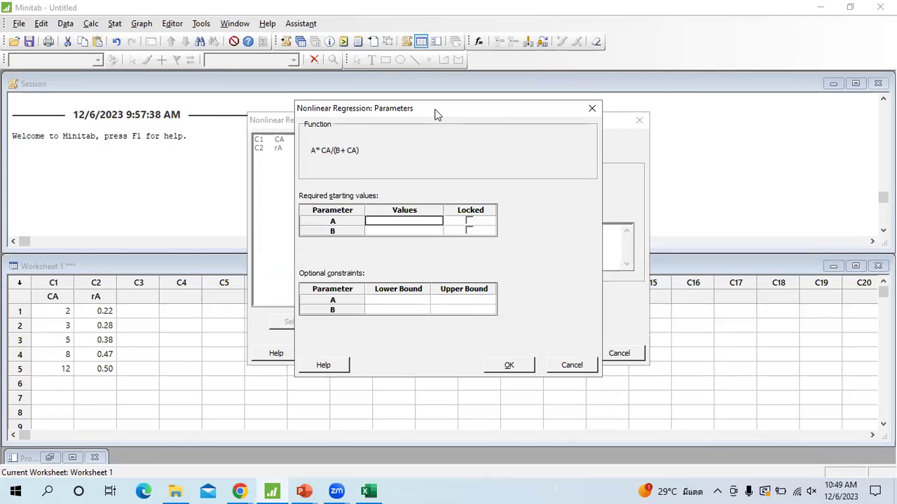
drag(434, 115, 635, 107)
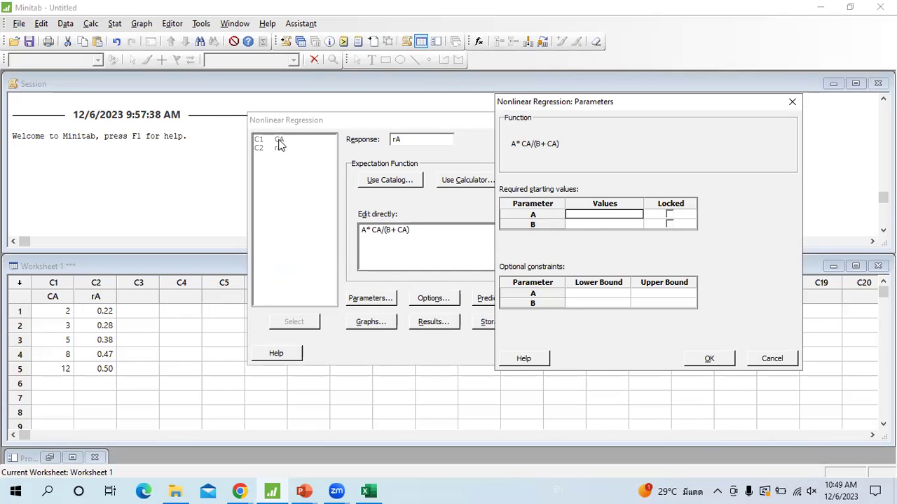
click(619, 215)
click(620, 224)
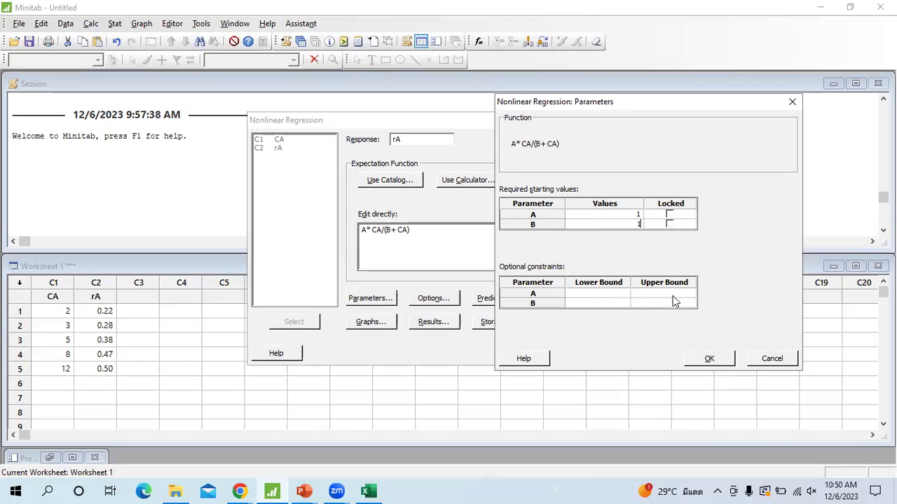
click(709, 360)
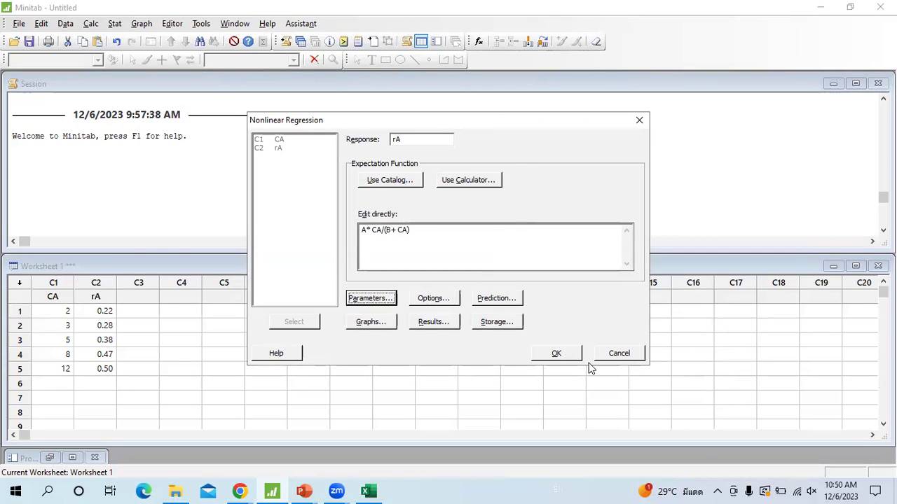
Review the algorithm, iteration and convergence tolerance options and the prediction settings of the nonlinear regression without changing them.
click(441, 301)
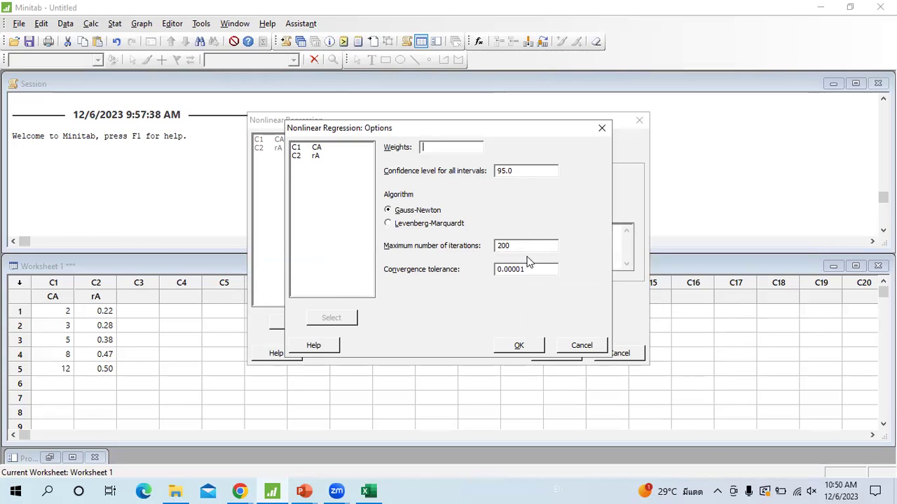
drag(530, 270, 489, 268)
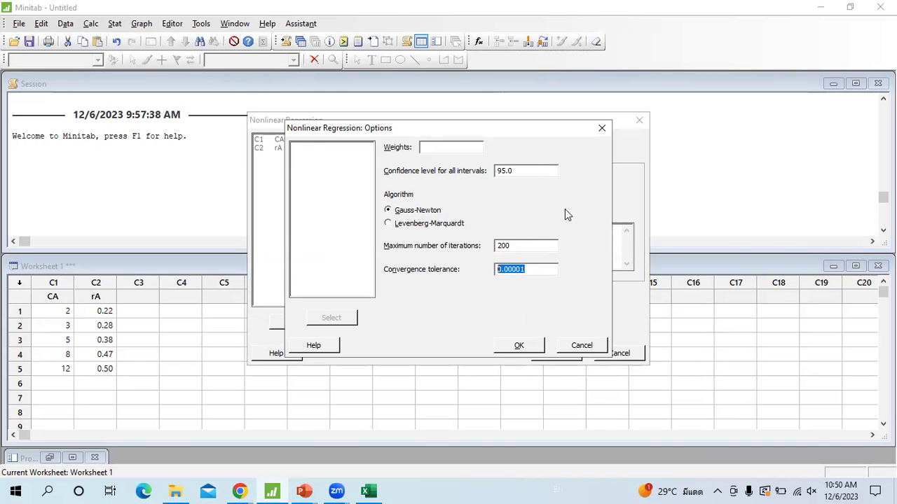
click(576, 347)
click(497, 302)
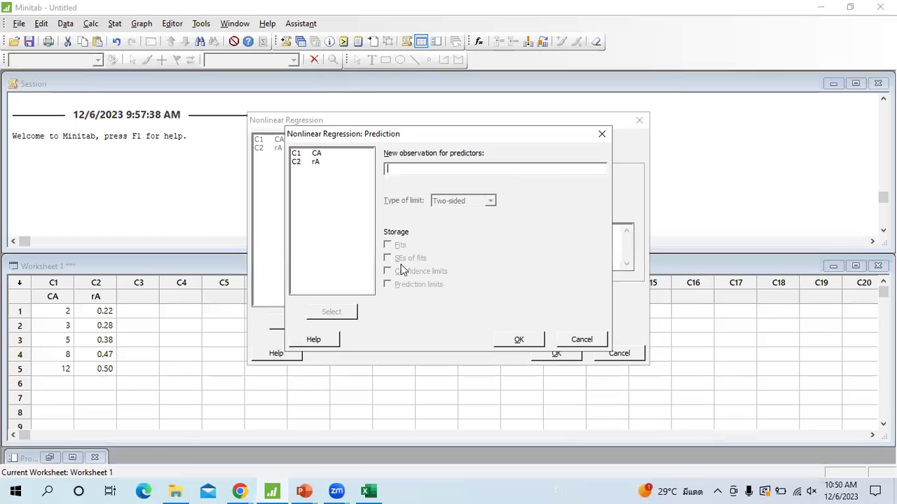
click(603, 340)
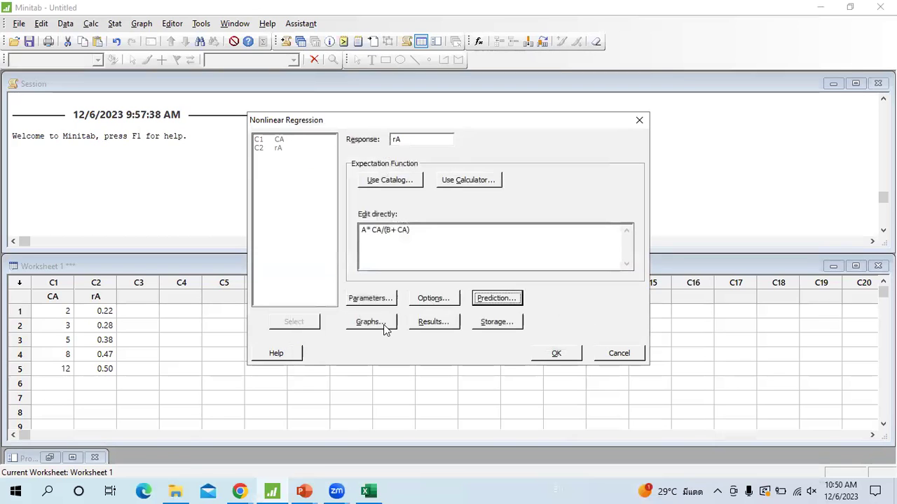
Set the residual graphs to Four in one alongside the fitted curve plot, and run the nonlinear regression.
click(384, 325)
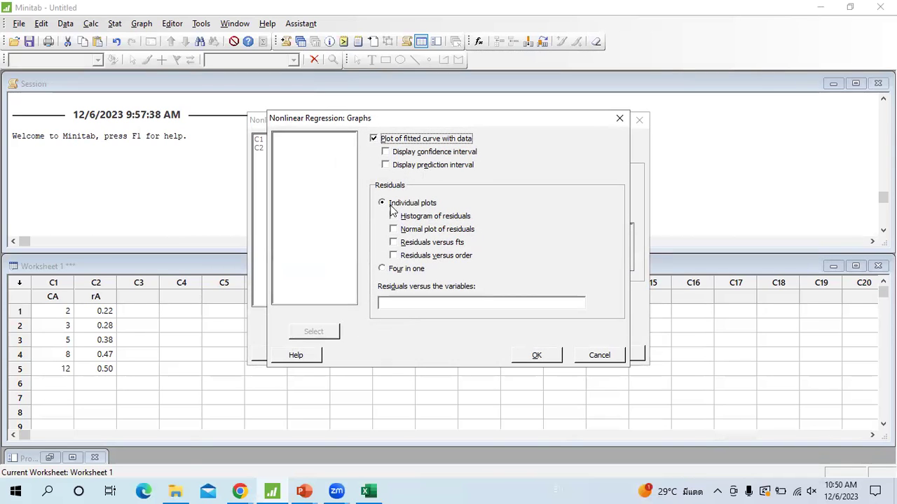
click(382, 203)
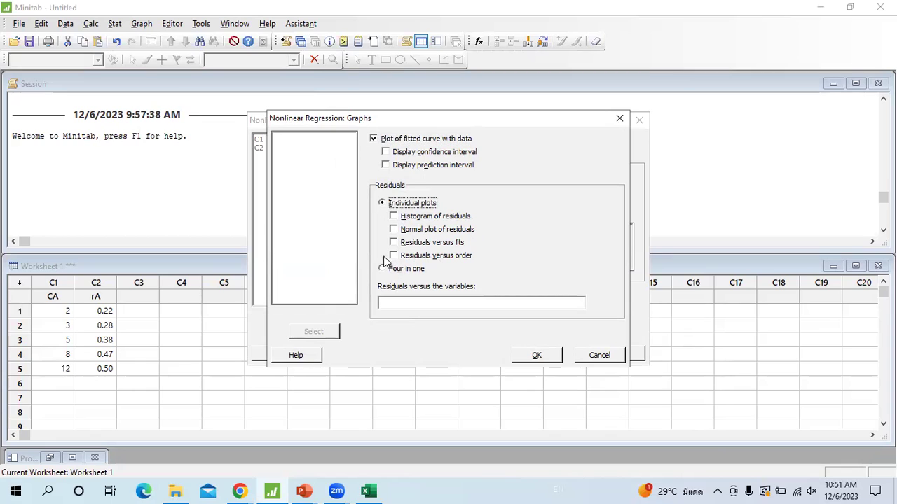
click(387, 270)
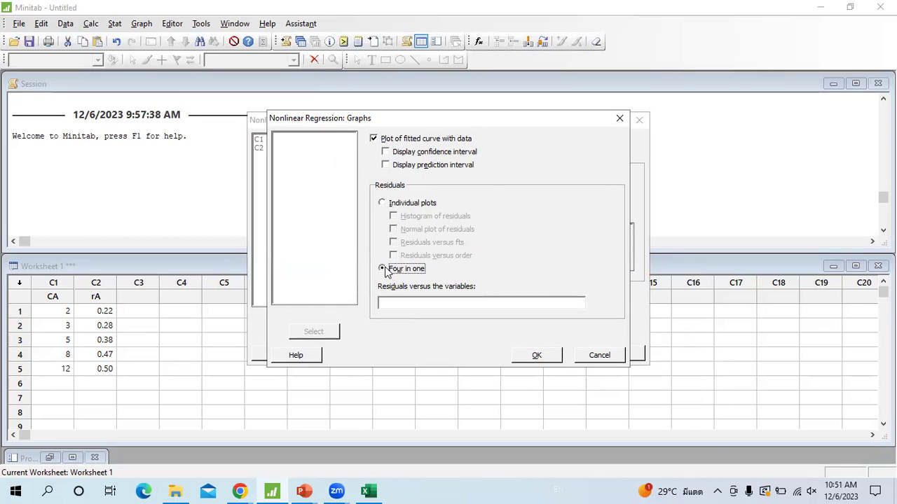
click(537, 355)
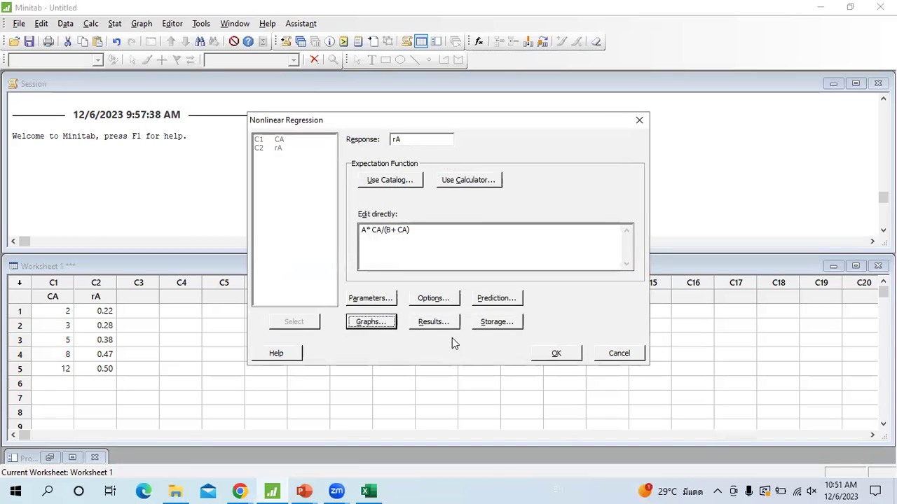
click(554, 356)
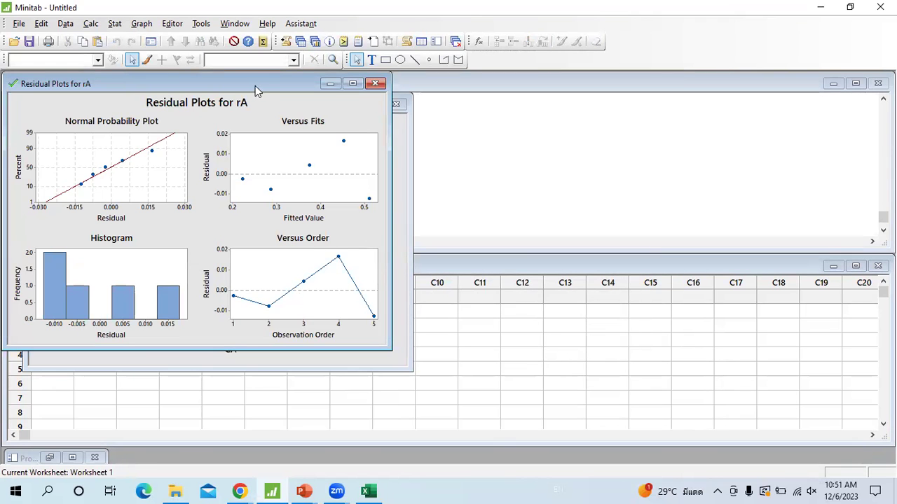
View the residual plots and the fitted line plot of rA versus CA side by side, and minimize both graph windows.
drag(262, 87, 710, 115)
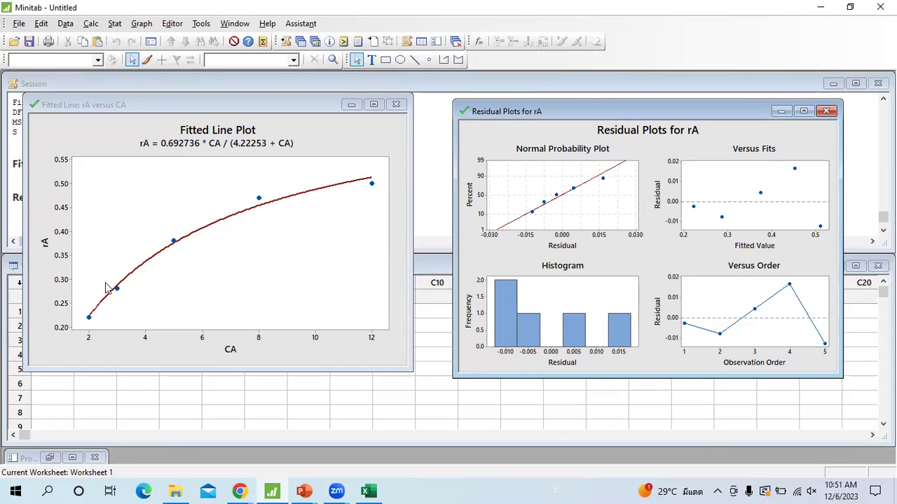
click(782, 112)
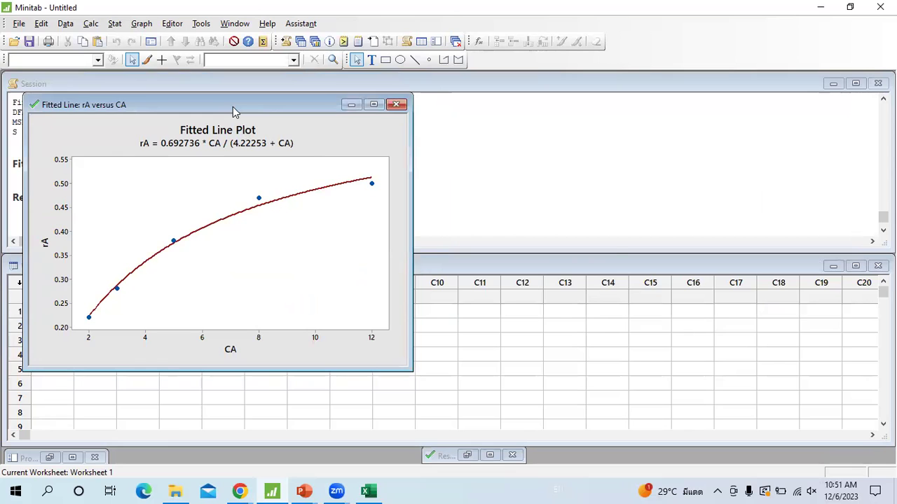
drag(232, 107, 438, 112)
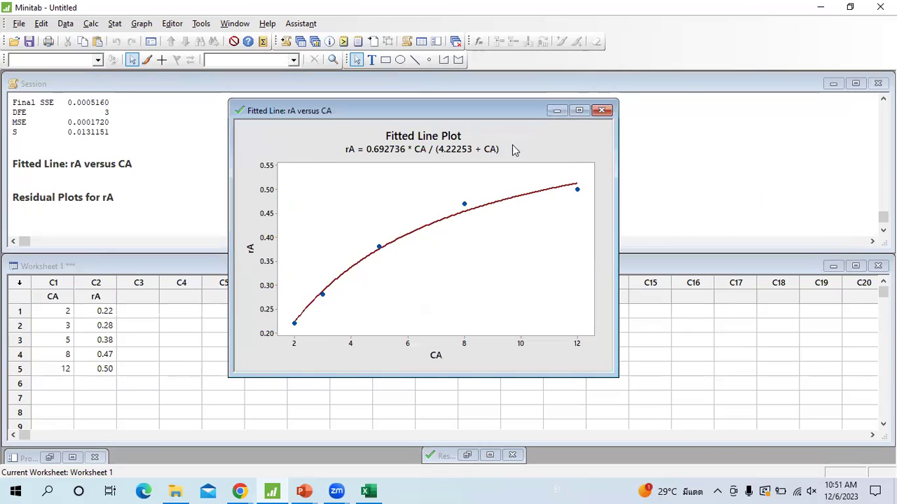
click(556, 111)
Examine the regression summary in the session output, highlighting the number of iterations and the S value.
scroll(116, 204, up, 2)
scroll(114, 162, up, 1)
scroll(112, 165, down, 1)
double_click(105, 151)
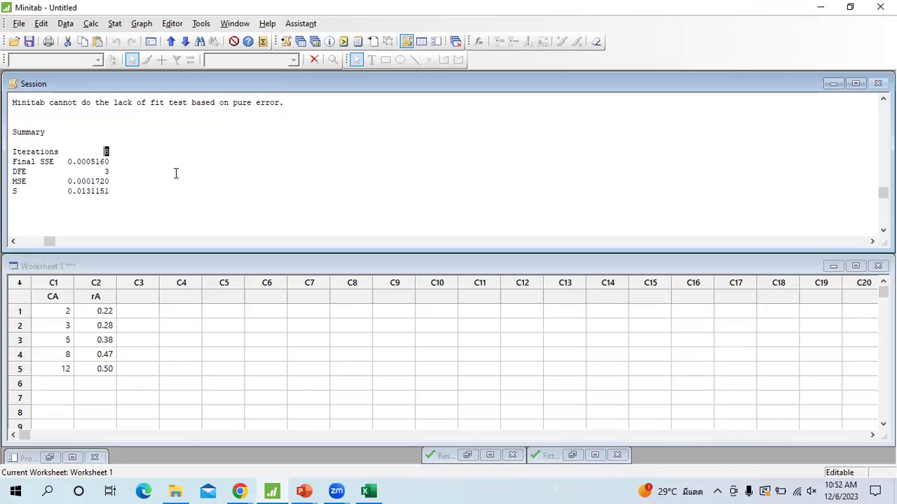
drag(110, 190, 70, 192)
Review the parameter estimates, standard errors, starting values and method settings in the session output, highlighting the maximum iterations and the algorithm.
scroll(150, 221, up, 4)
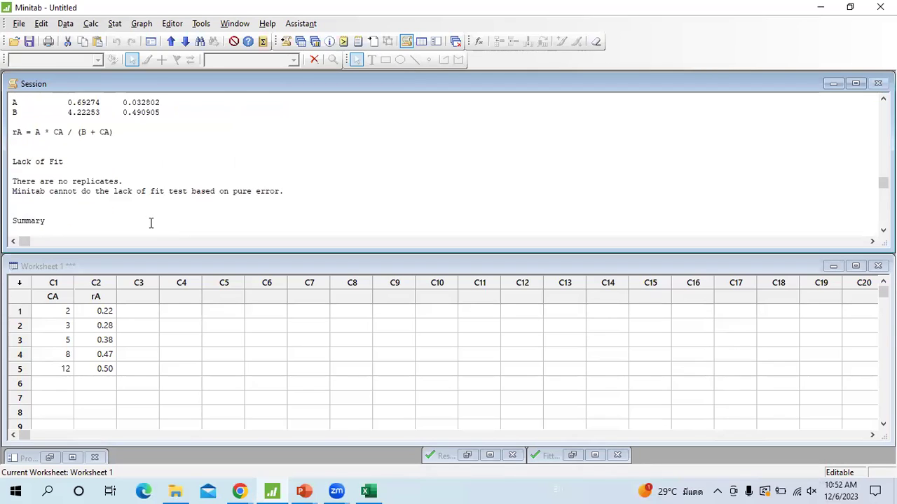
scroll(156, 168, up, 1)
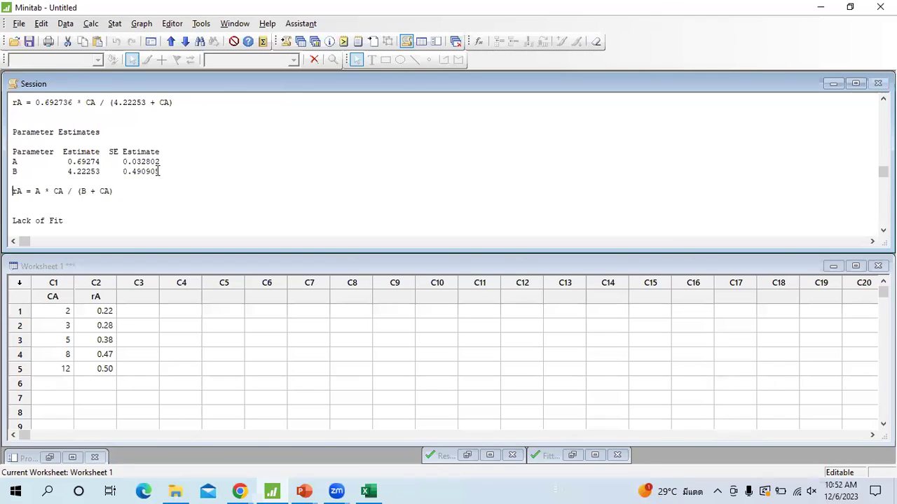
scroll(160, 176, up, 5)
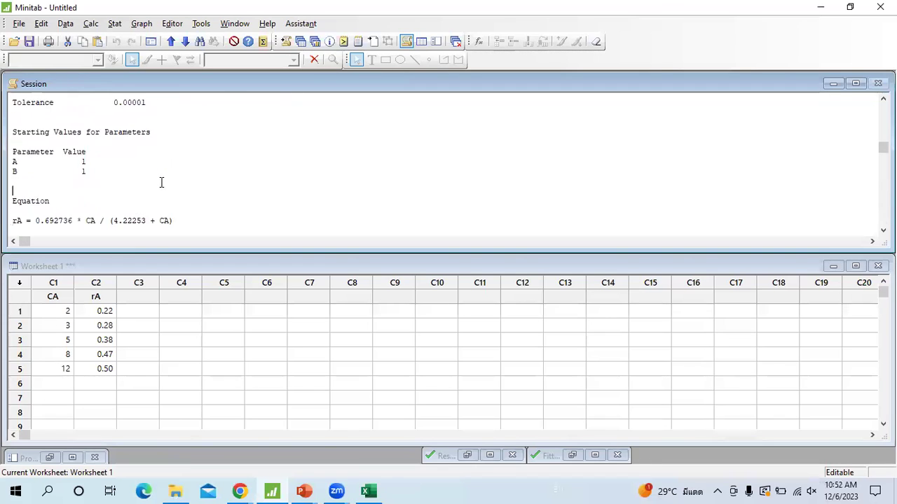
scroll(162, 184, up, 2)
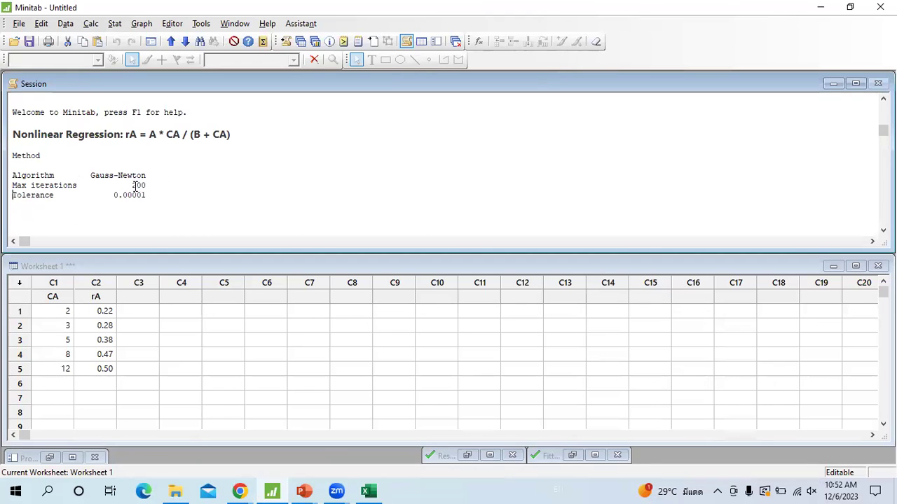
drag(127, 185, 140, 185)
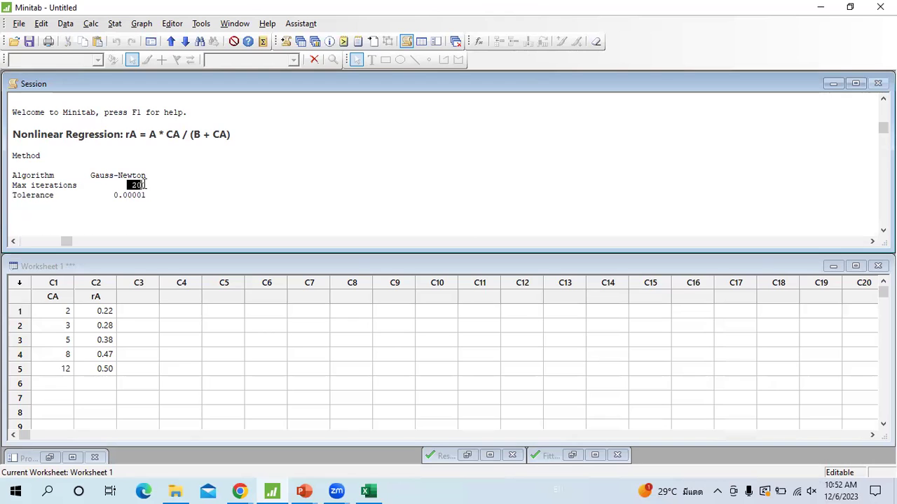
scroll(167, 192, down, 2)
scroll(167, 193, down, 5)
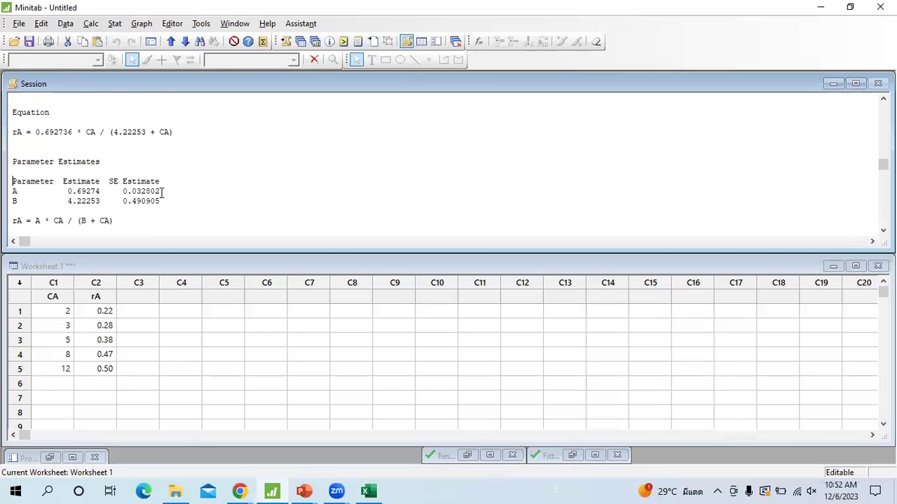
scroll(161, 192, up, 7)
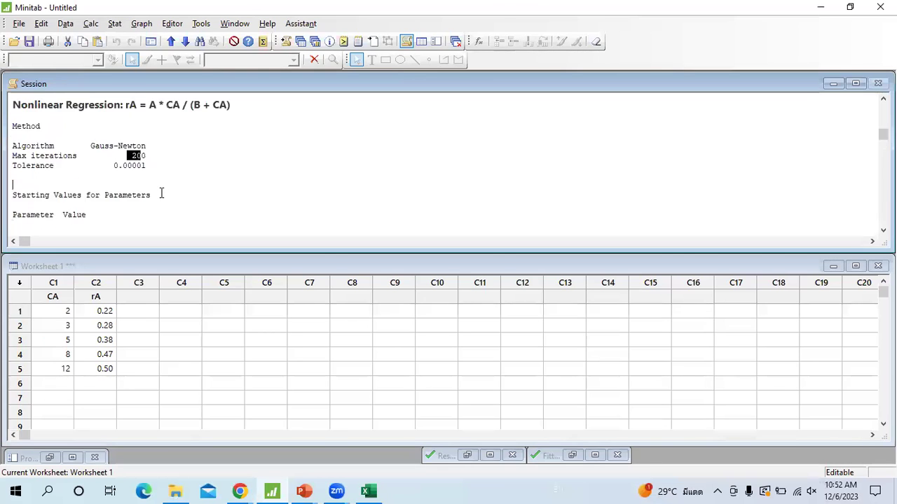
drag(90, 145, 147, 144)
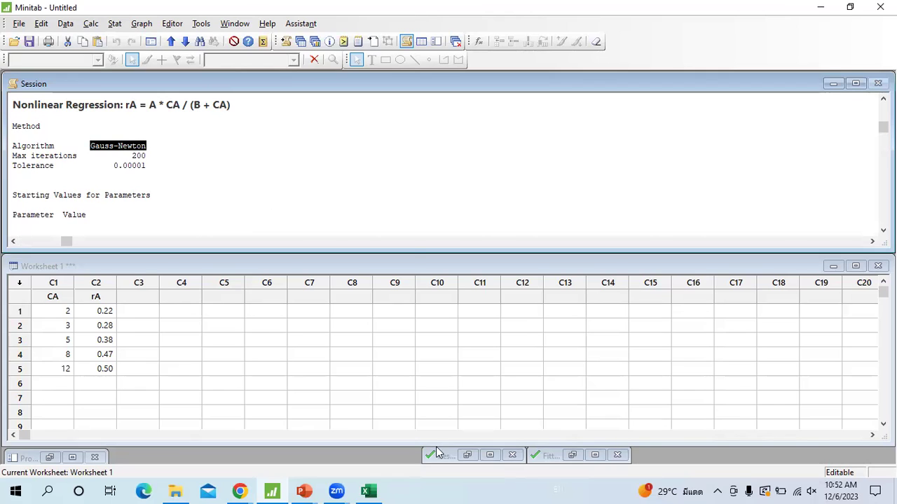
Switch to the Lecture 9 presentation in PowerPoint to view the model problem on slide 9.
click(303, 491)
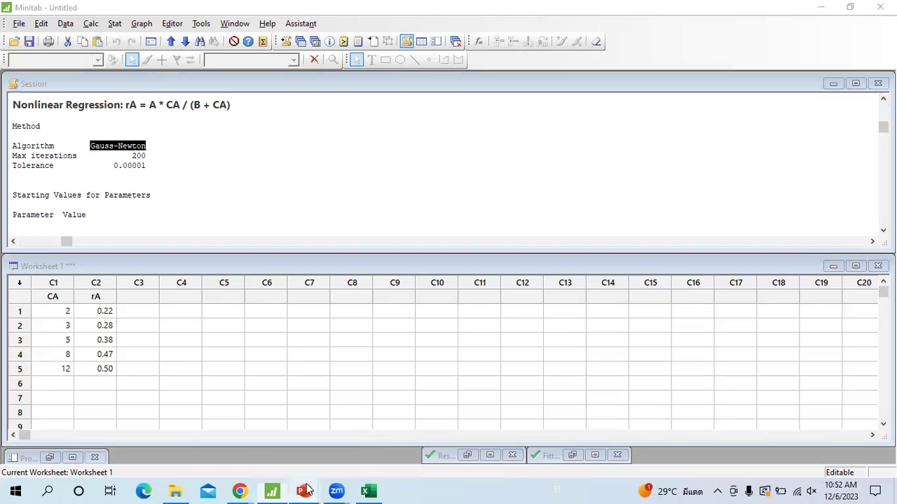
click(264, 453)
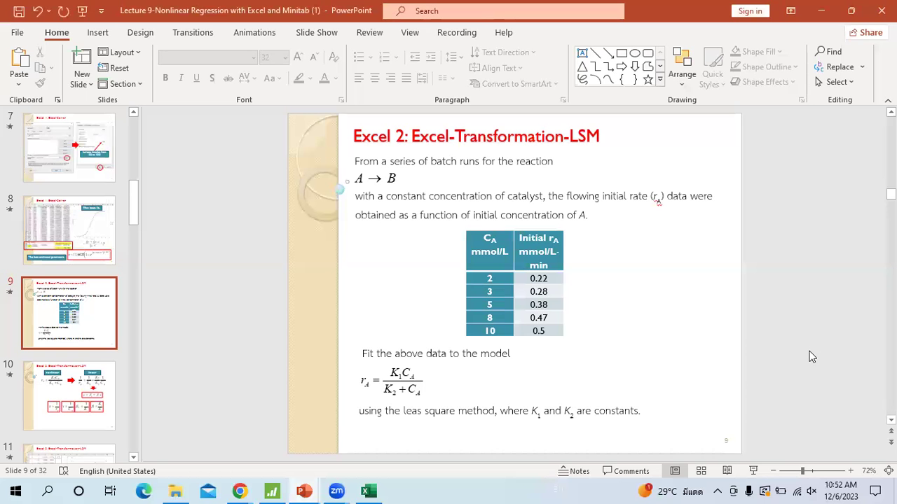